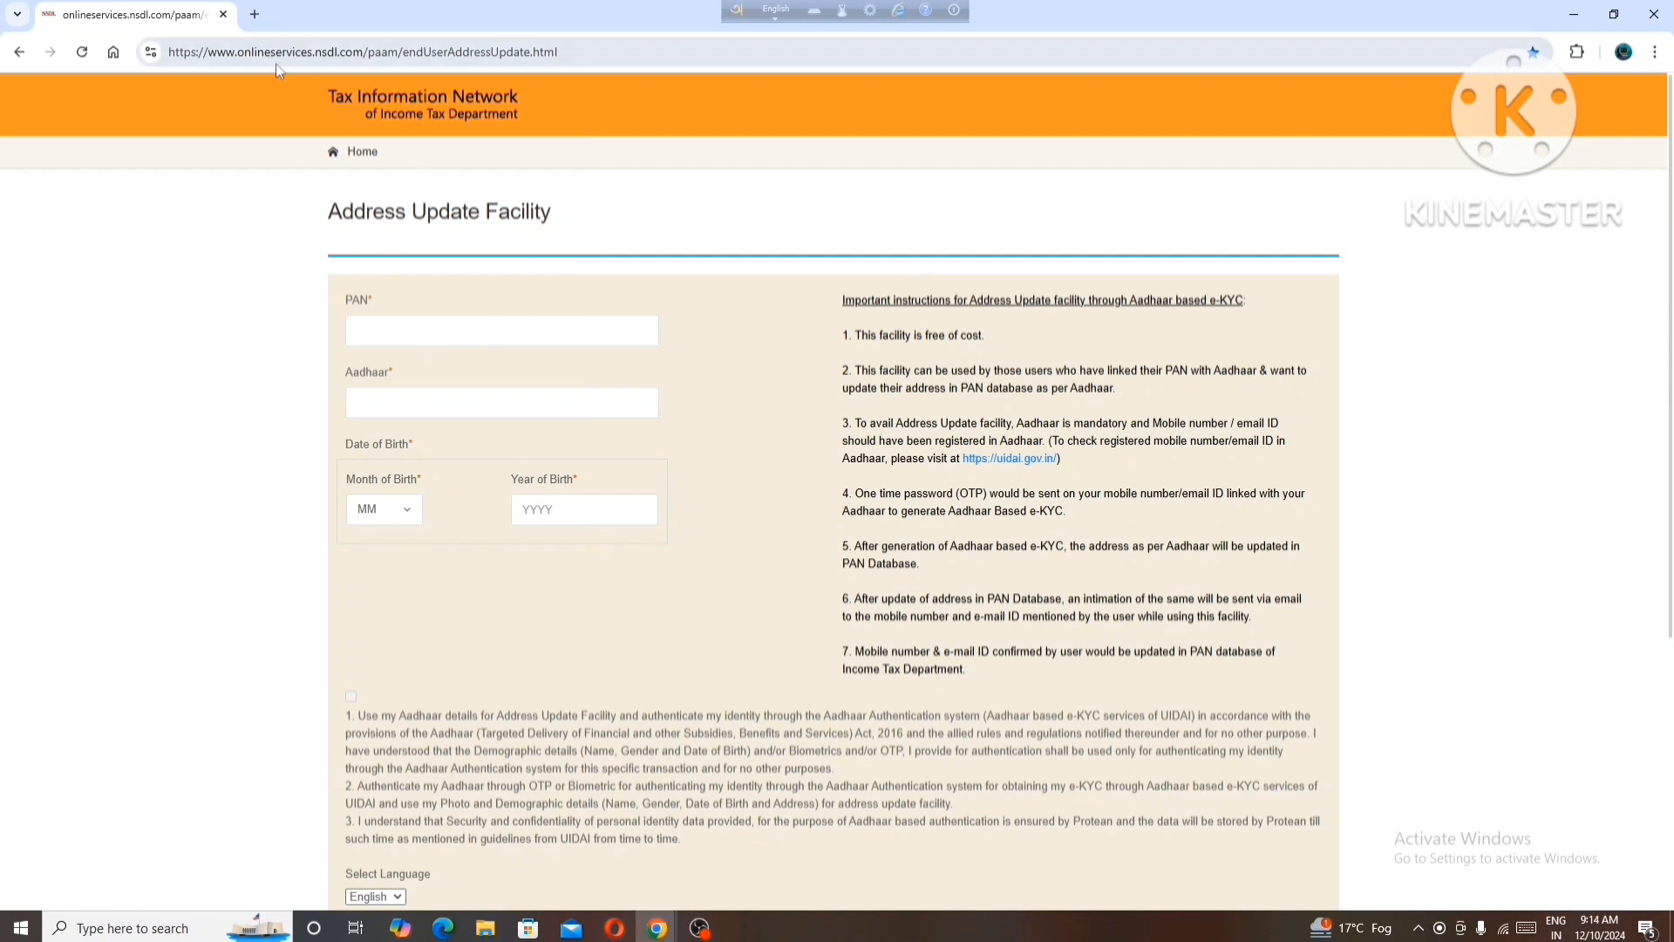
# Look over the PAN, Aadhaar, birth month and year fields without entering anything.
pyautogui.click(404, 329)
pyautogui.click(384, 401)
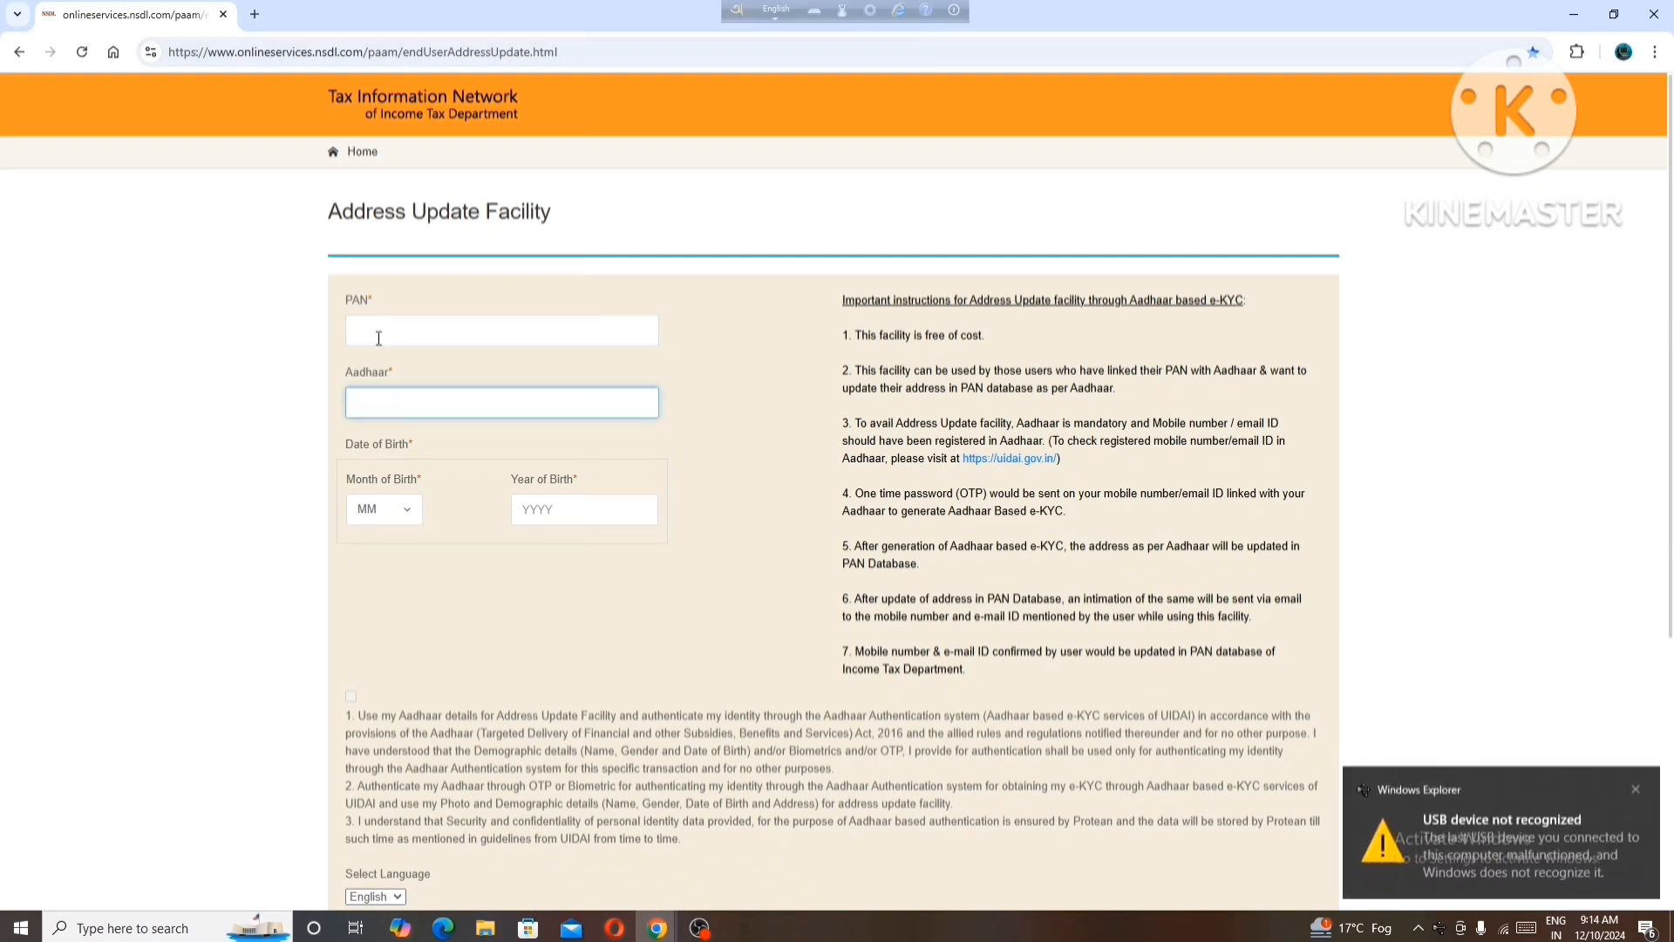
pyautogui.click(403, 513)
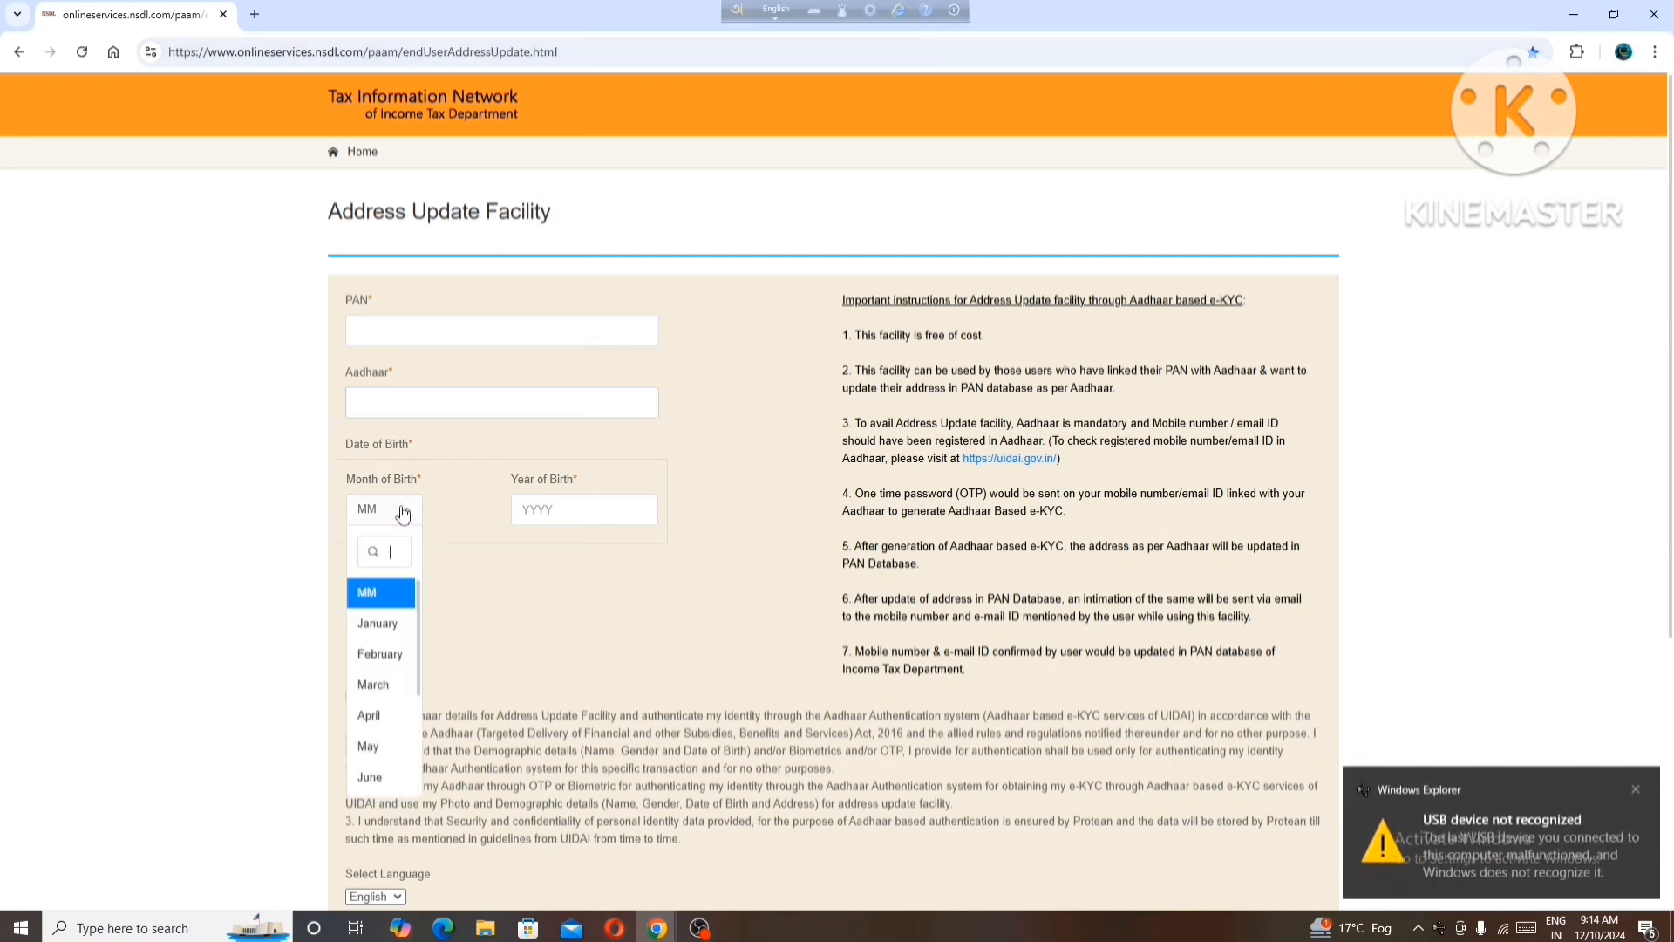
pyautogui.click(433, 752)
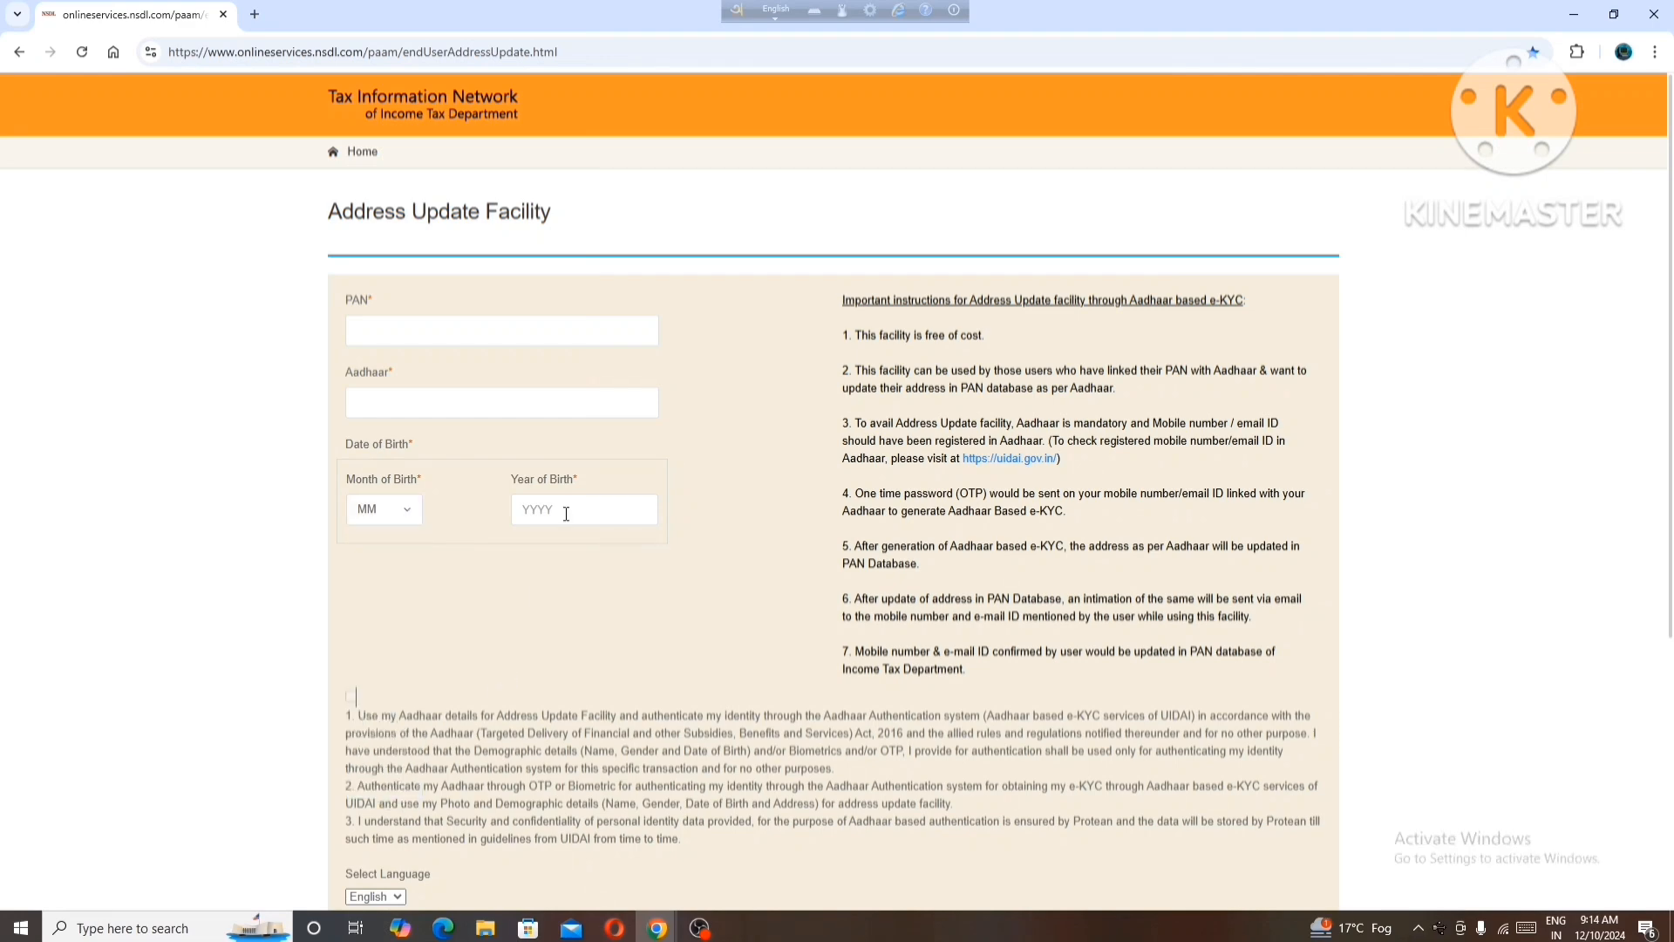
pyautogui.click(566, 513)
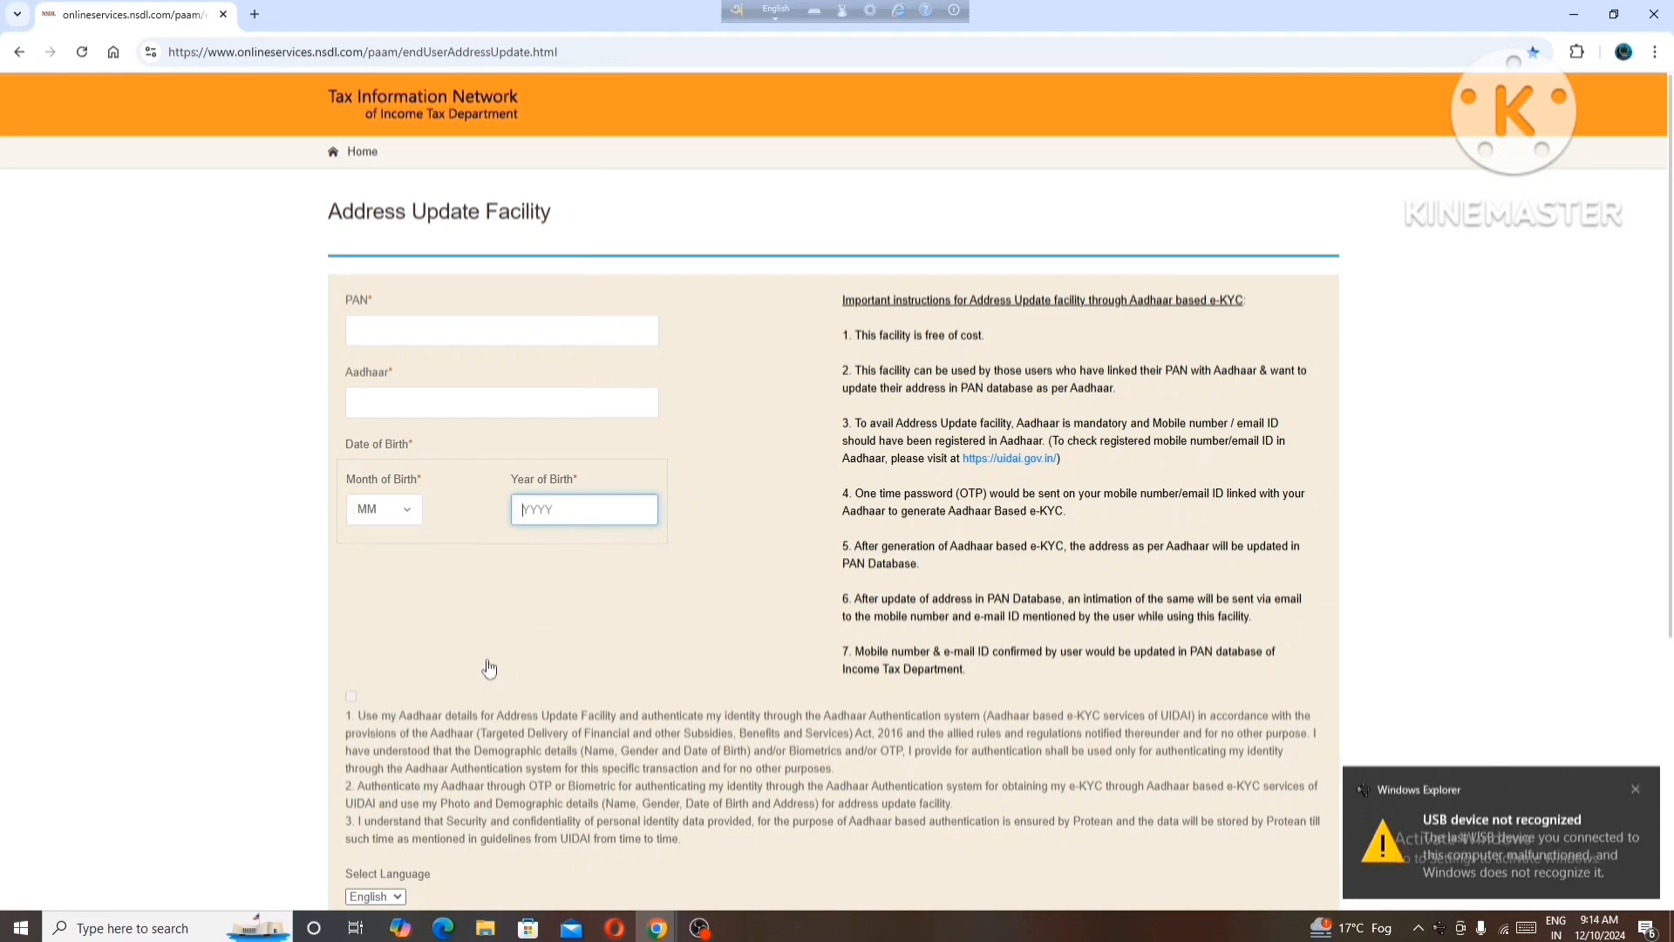
pyautogui.scroll(-2, 488, 667)
pyautogui.scroll(-1, 415, 785)
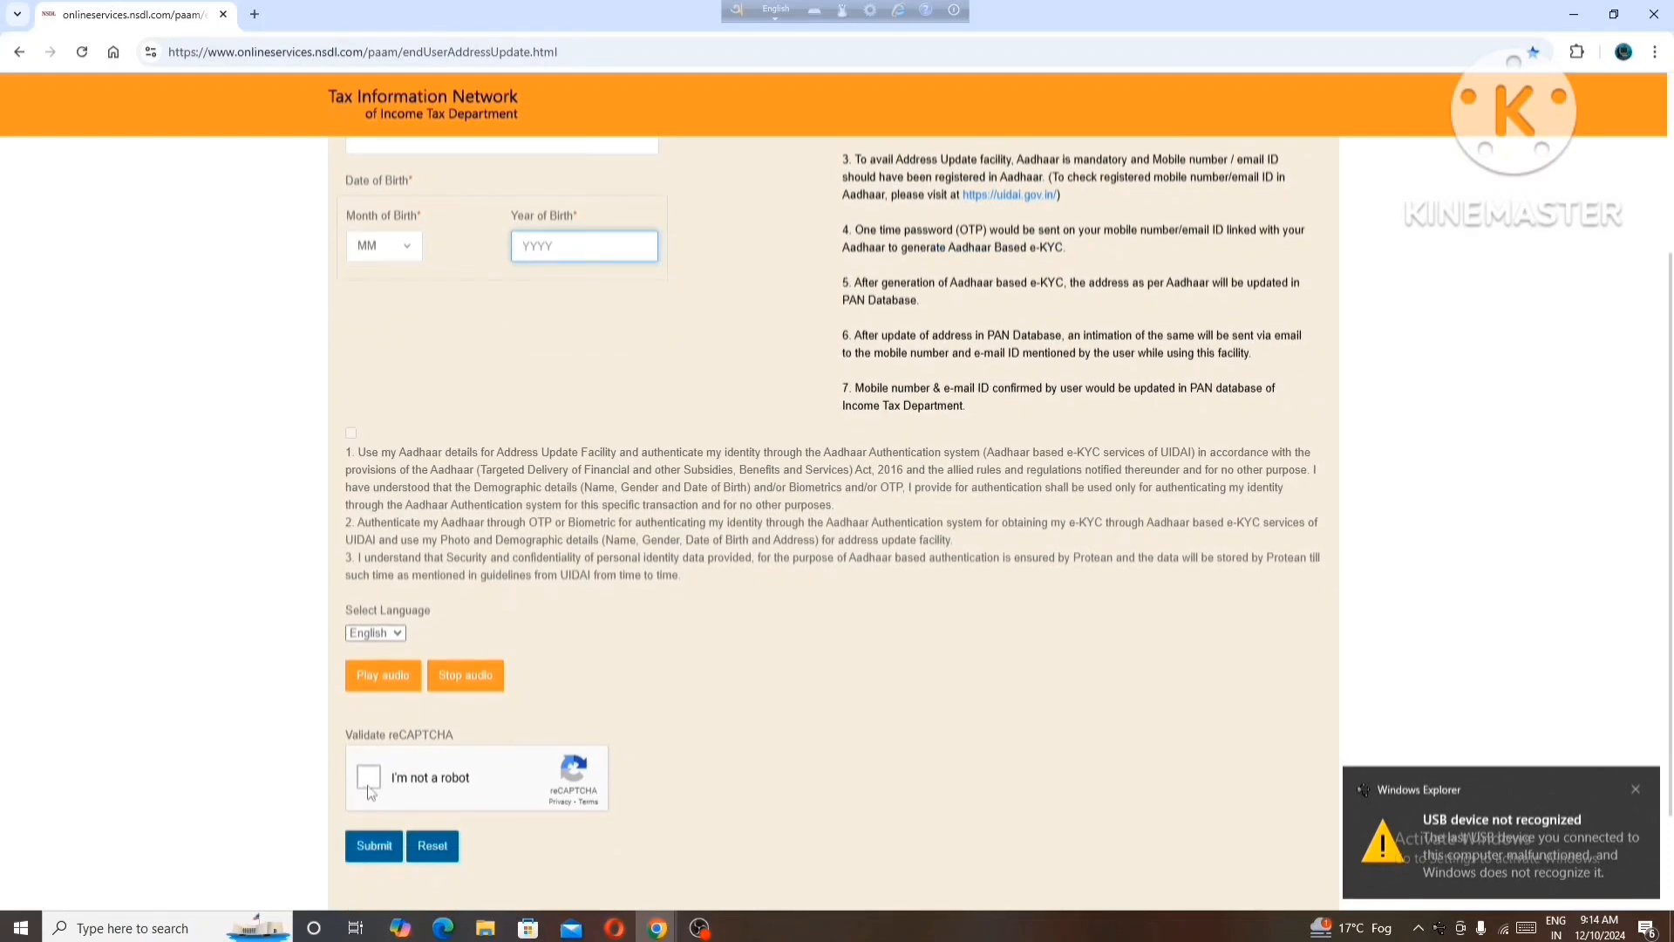
pyautogui.scroll(3, 444, 758)
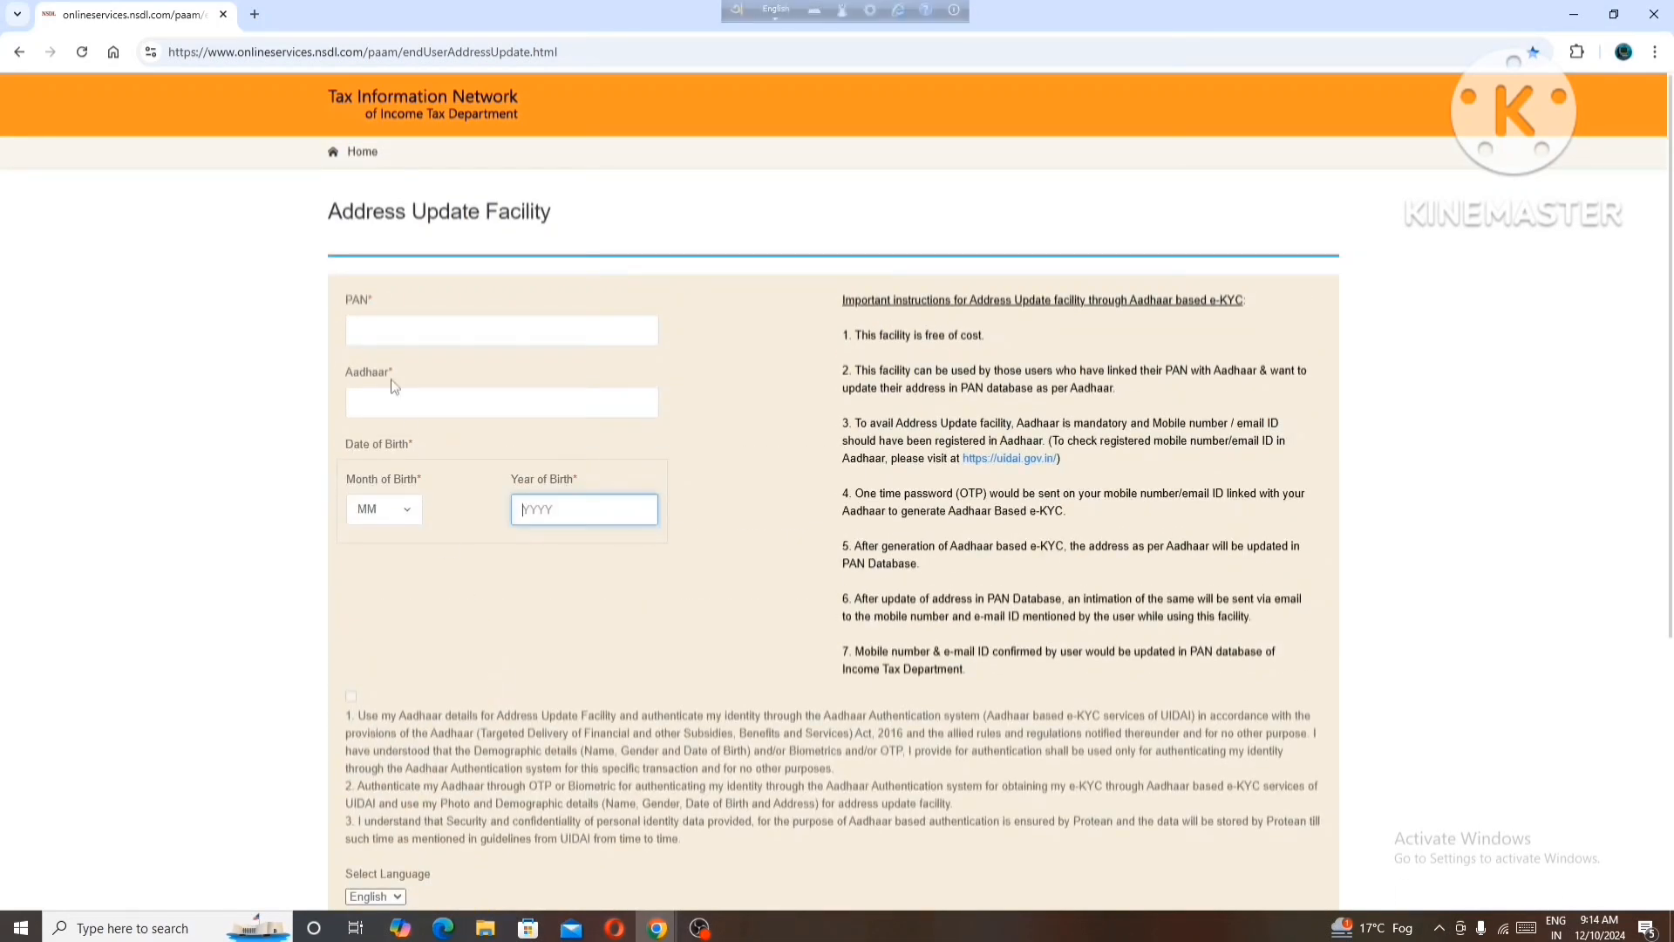
# Enter the PAN and the Aadhaar number in their fields.
pyautogui.click(390, 329)
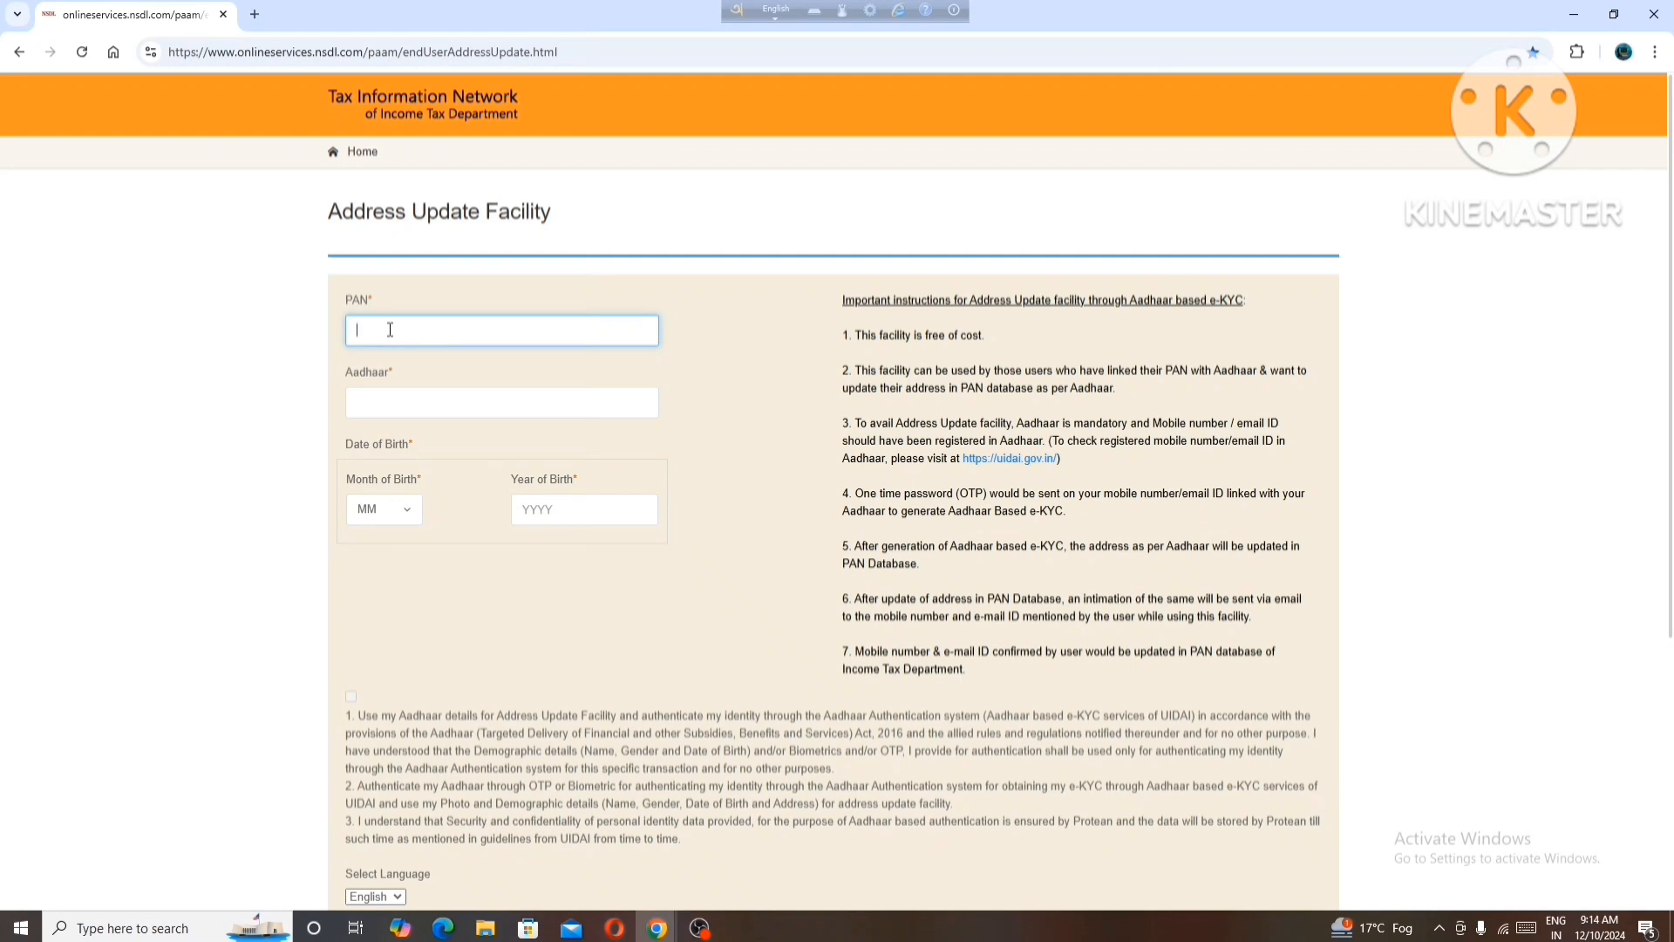
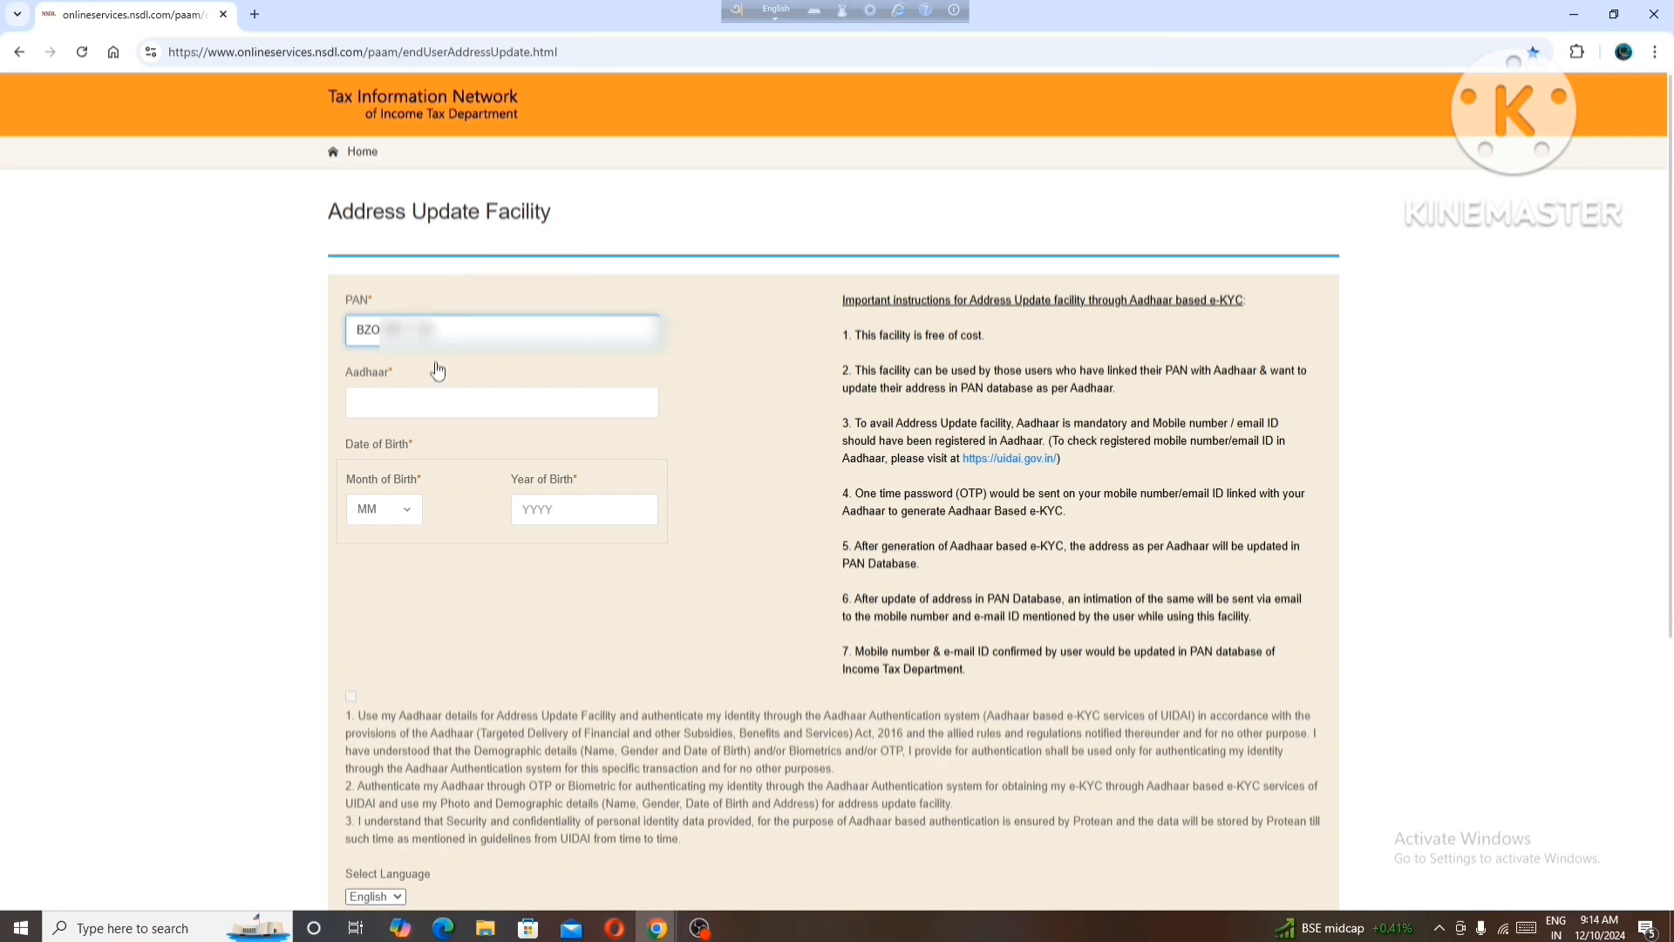
pyautogui.click(428, 408)
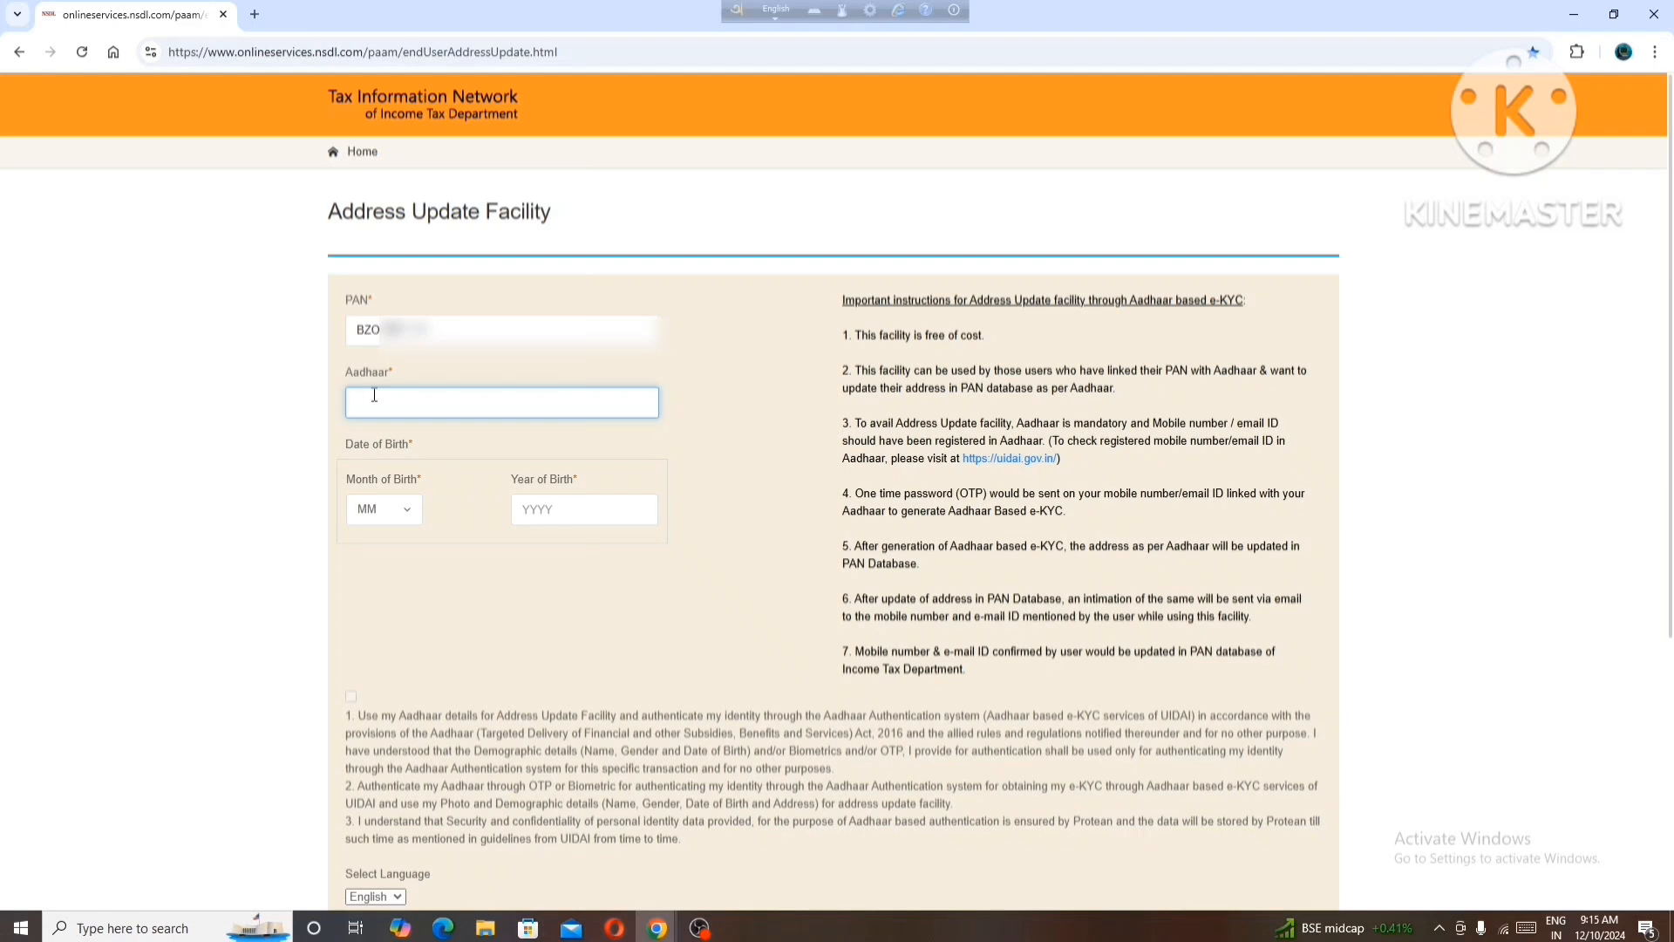
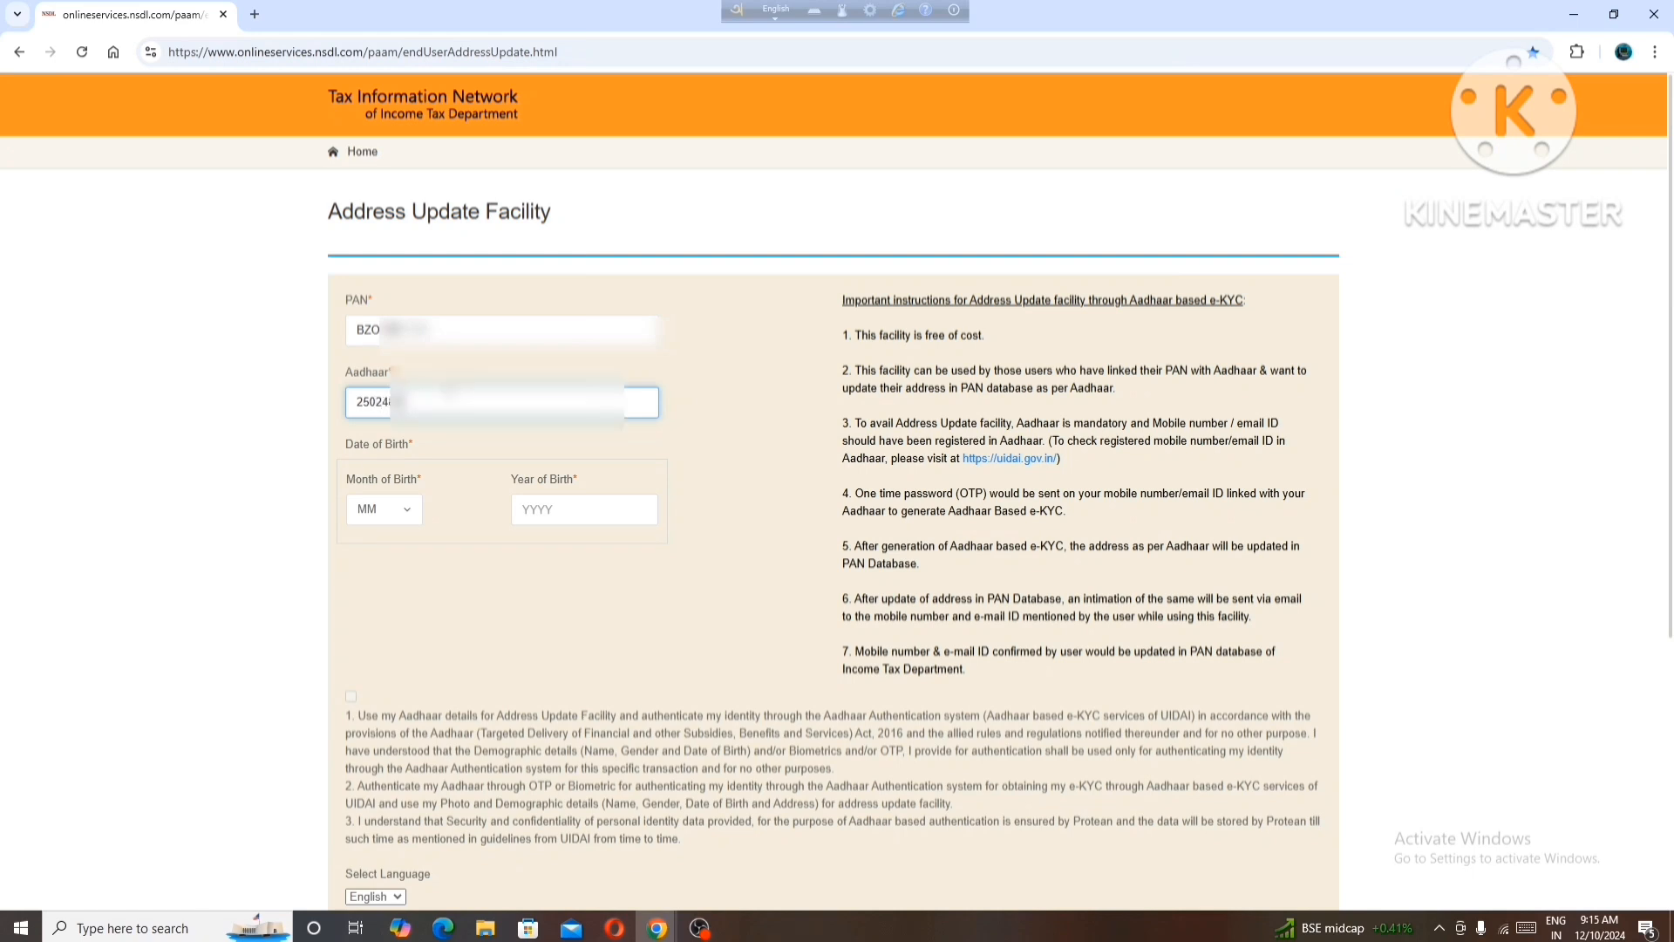
# Set the birth month to December, enter the birth year, and accept the Aadhaar authentication consent.
pyautogui.click(409, 516)
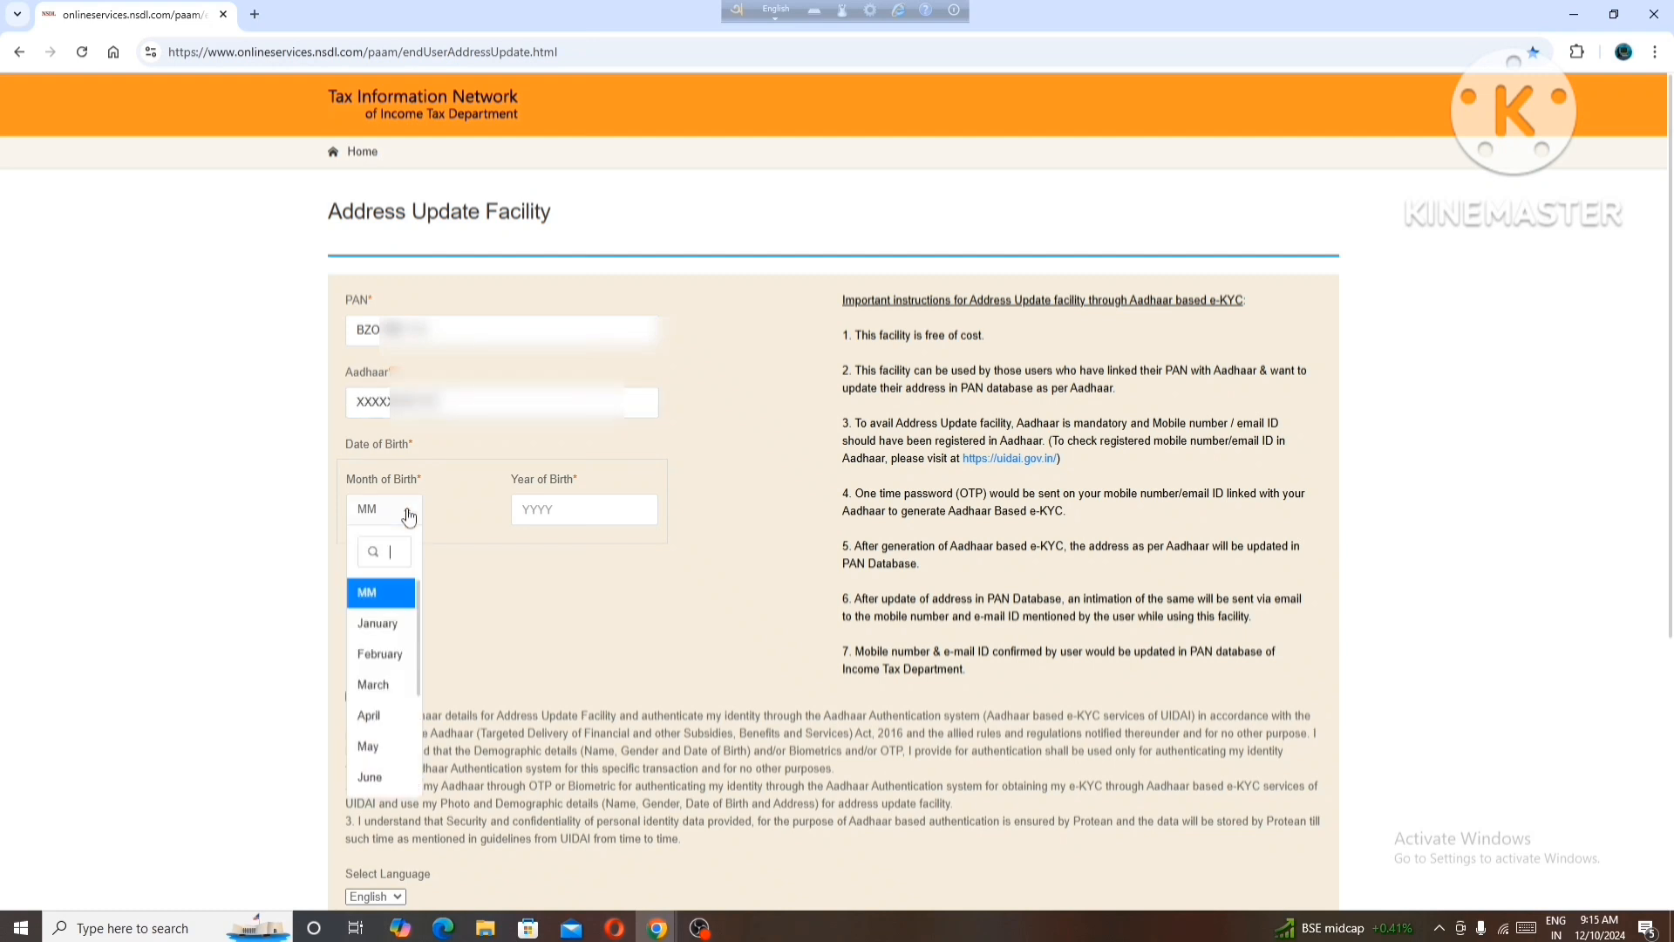
pyautogui.scroll(-3, 392, 754)
pyautogui.click(384, 785)
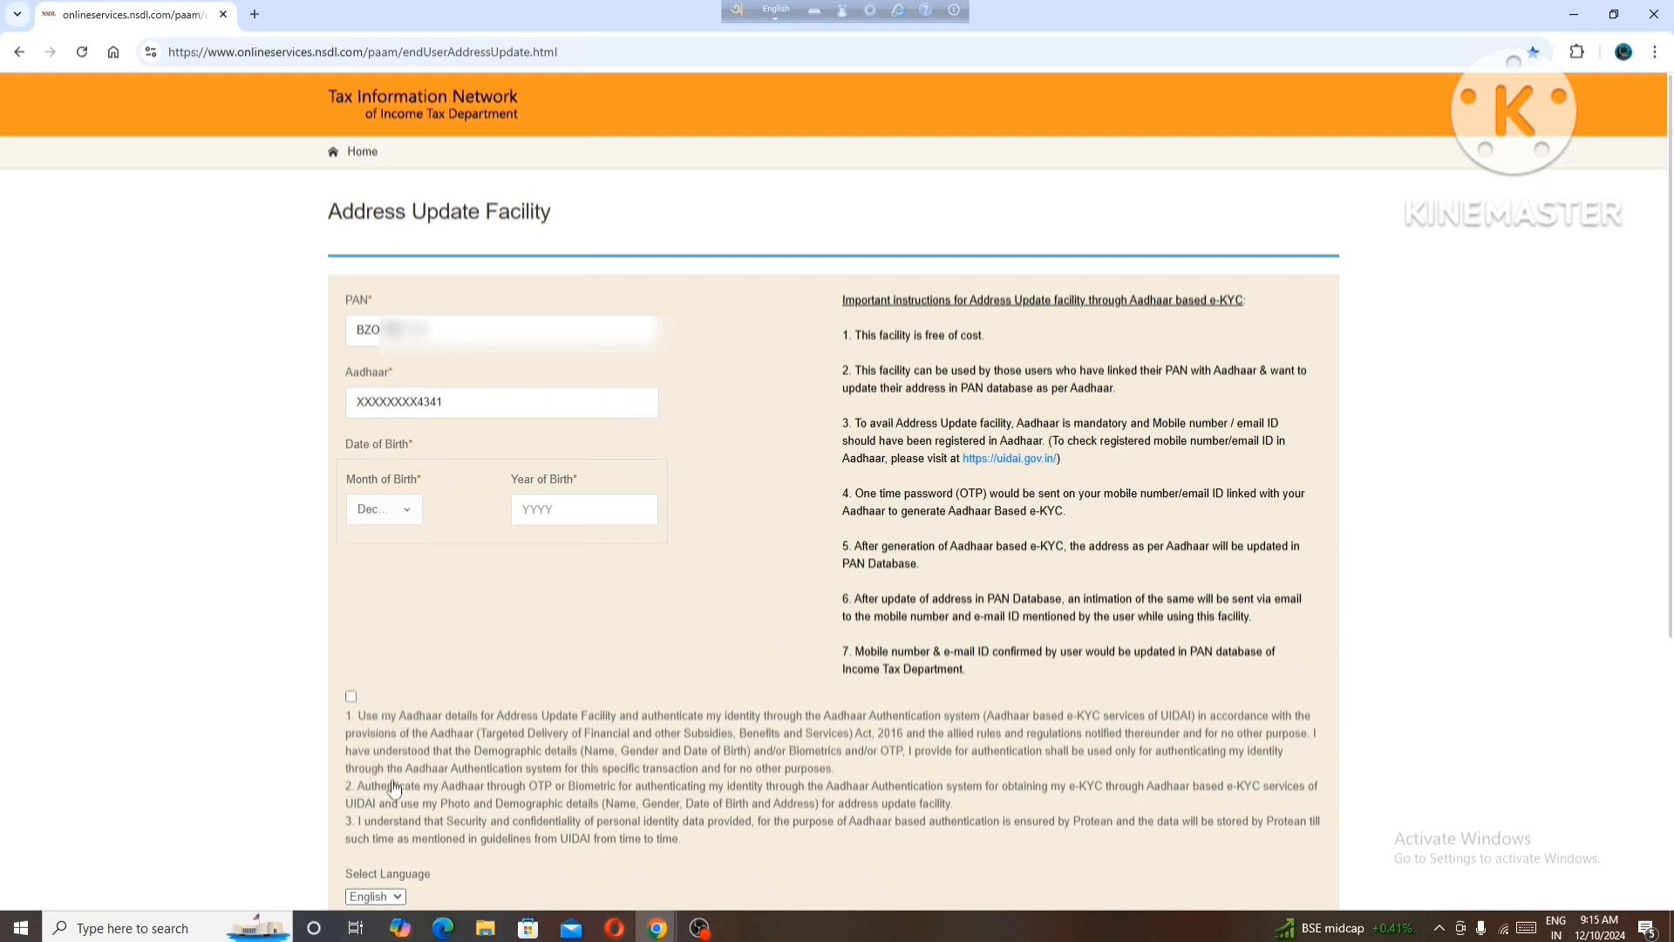
pyautogui.click(552, 508)
pyautogui.write('1996')
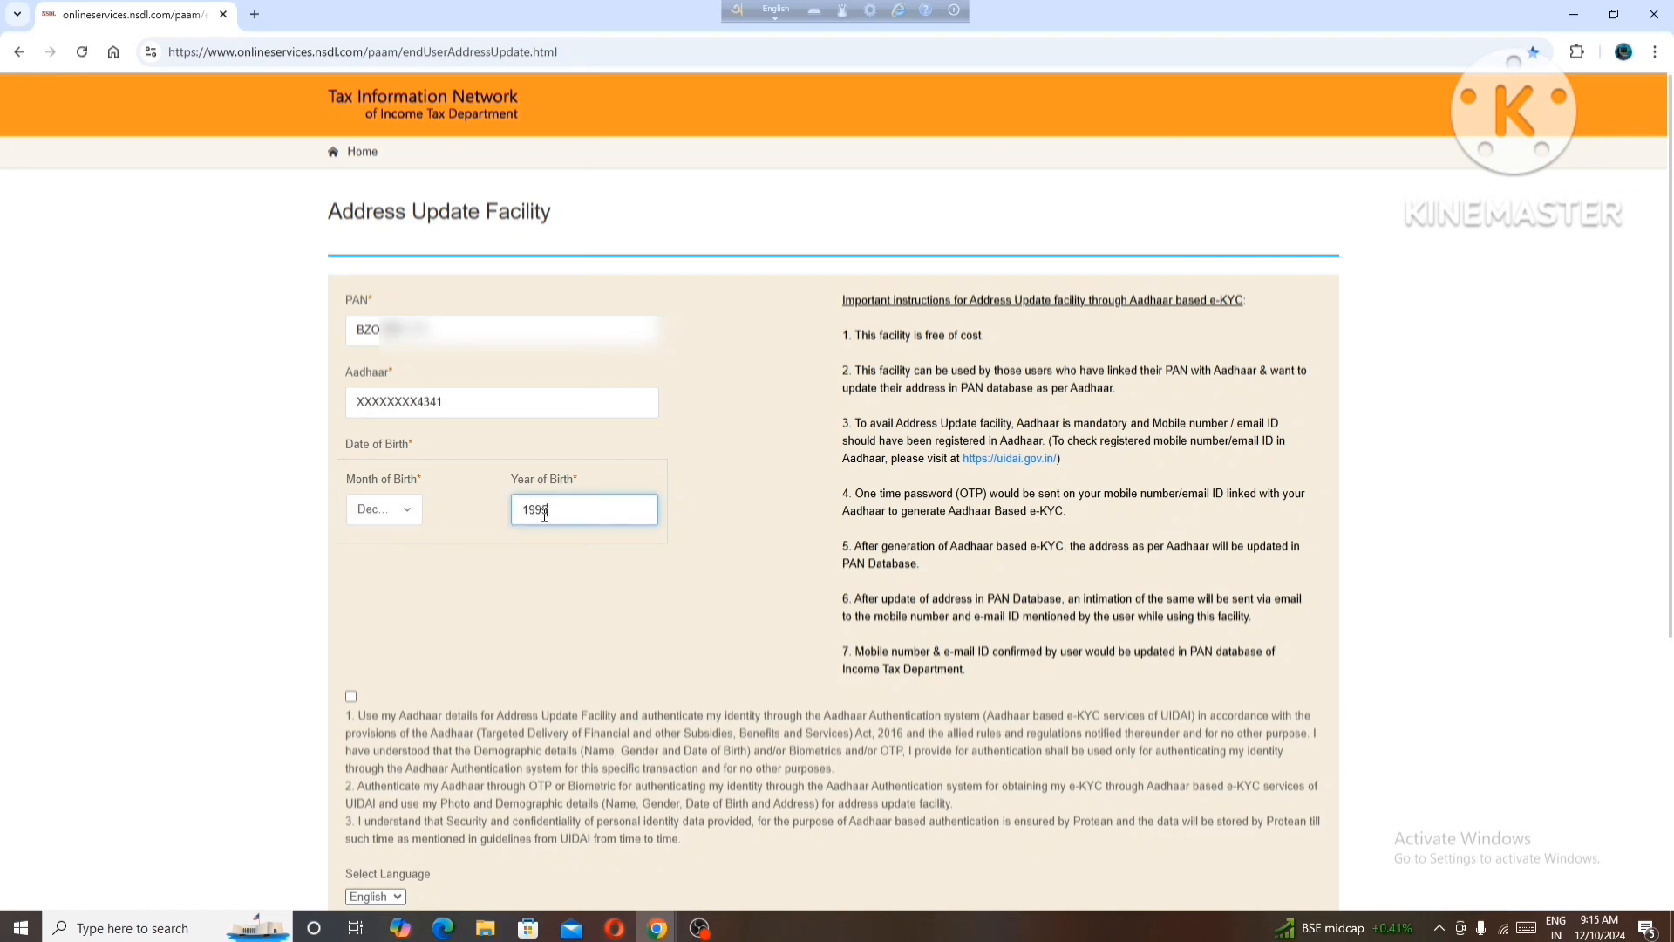
pyautogui.scroll(-2, 494, 535)
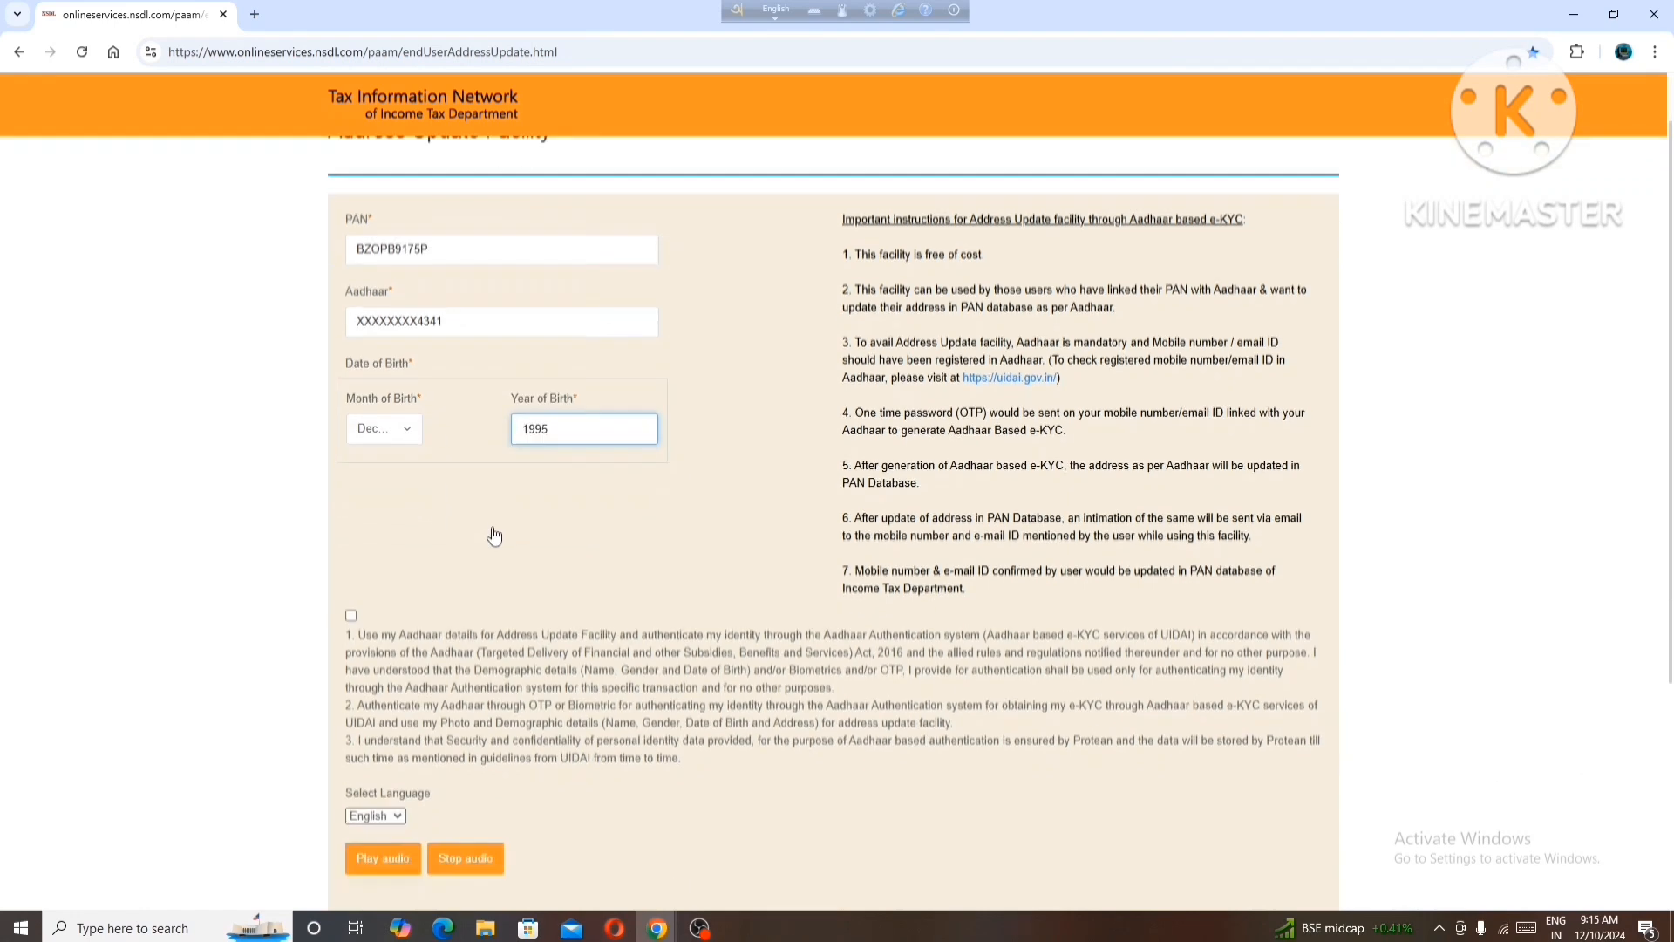
pyautogui.click(352, 522)
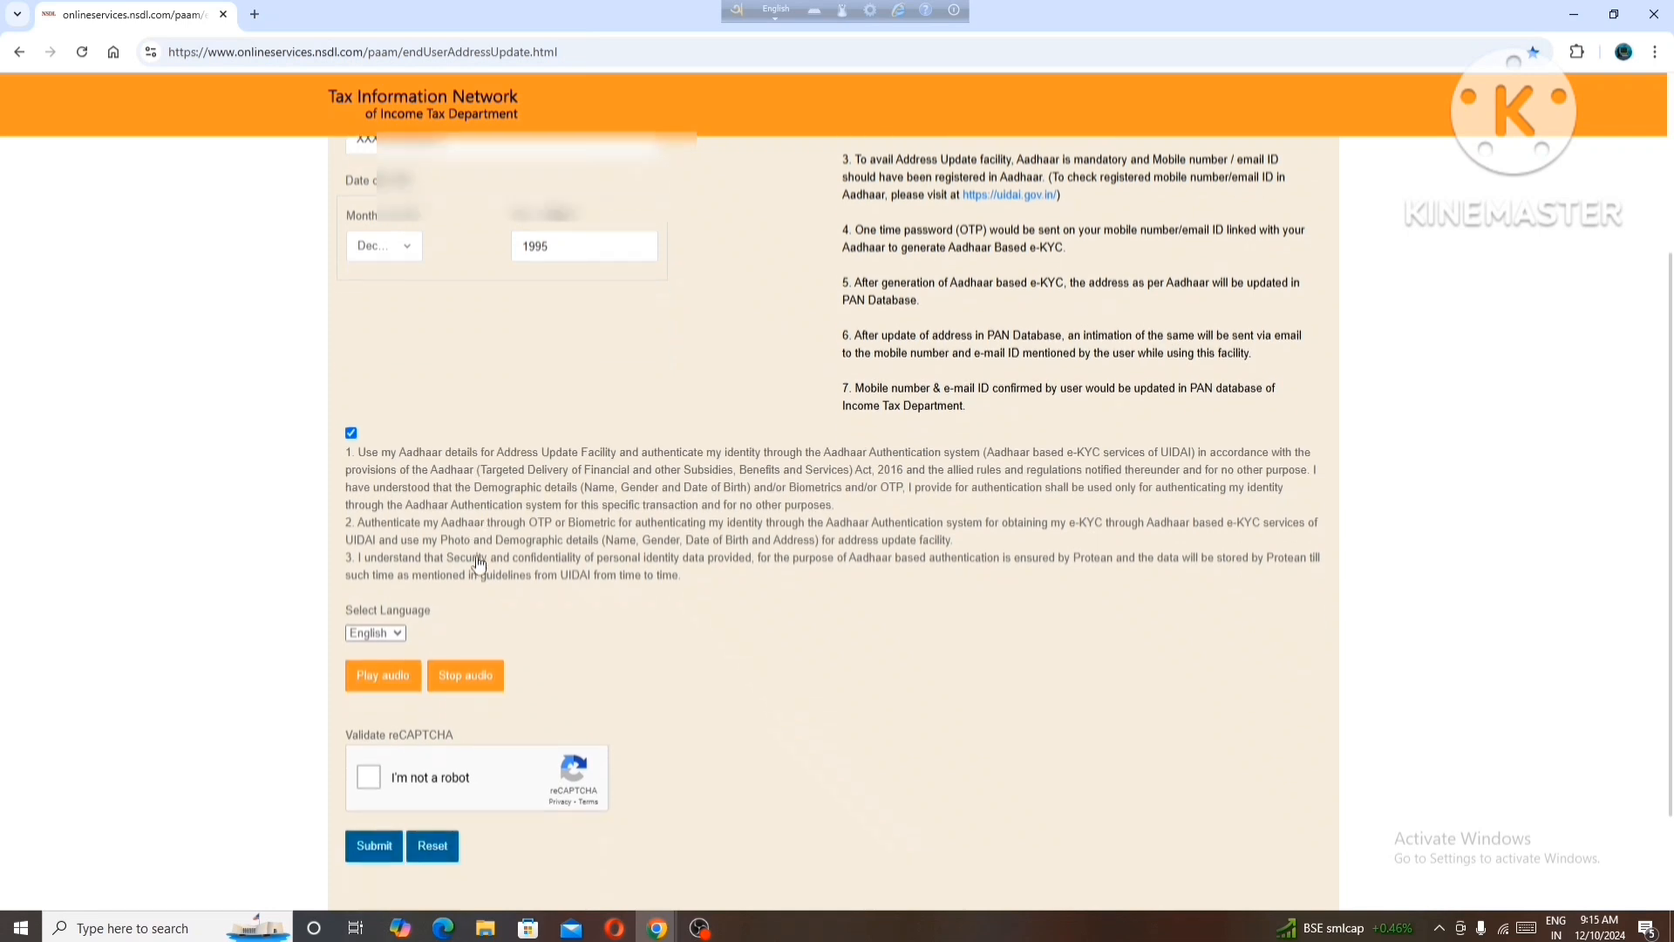
pyautogui.scroll(-1, 476, 562)
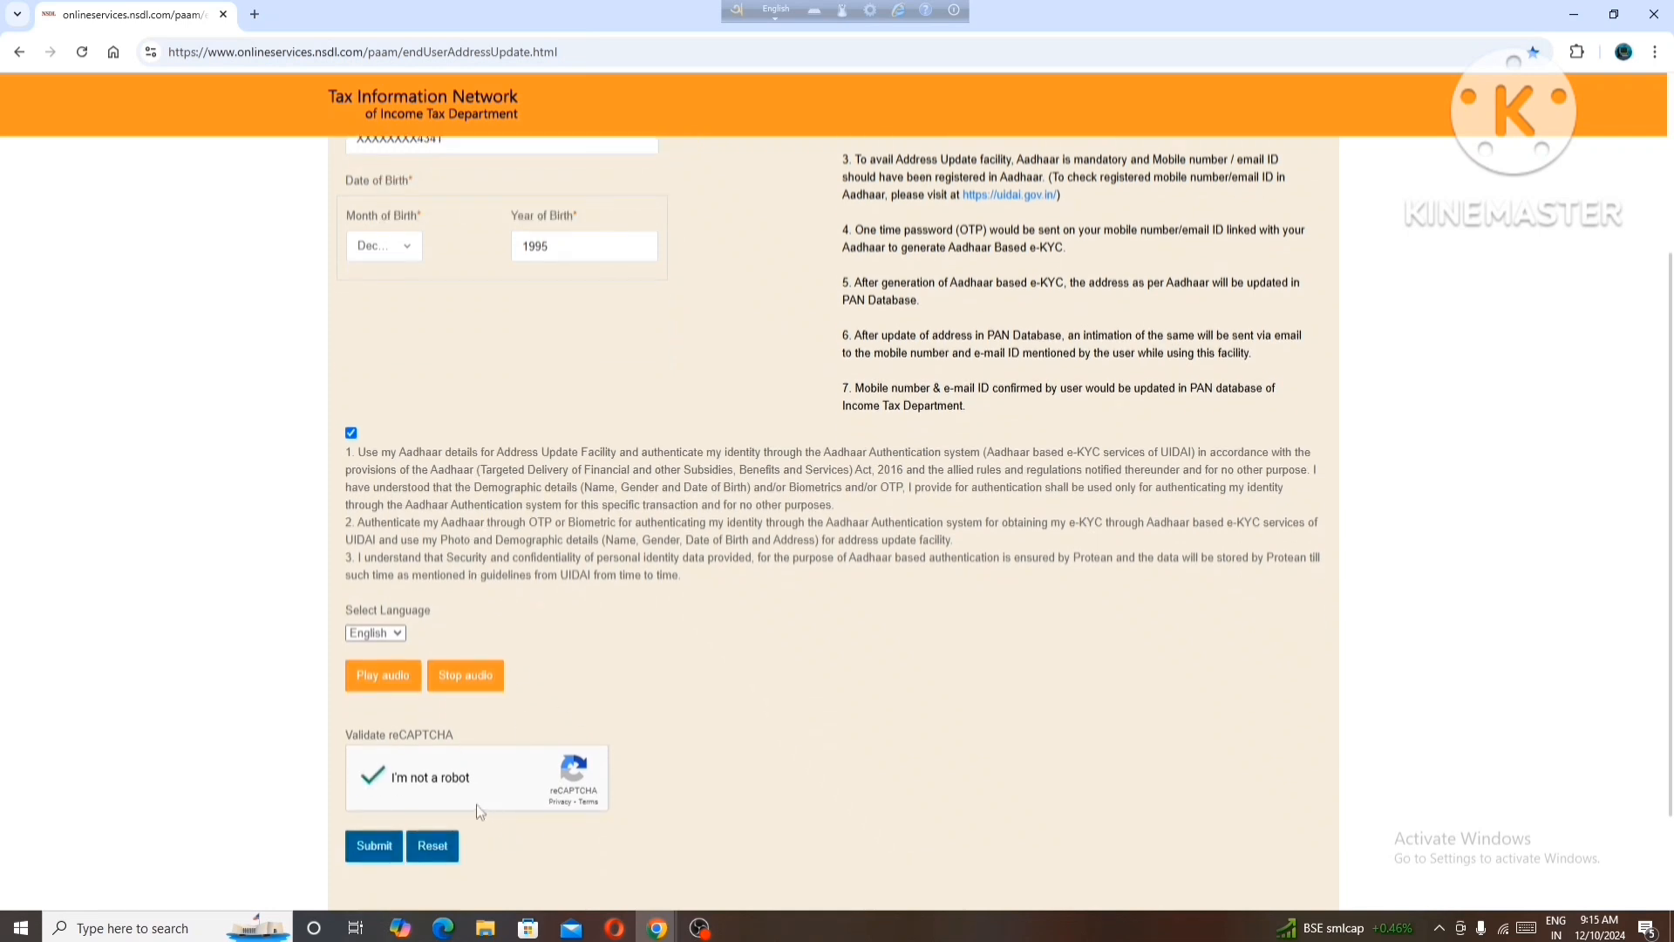
# Submit the PAN and Aadhaar details, then choose Continue with e-KYC to get an OTP.
pyautogui.click(373, 848)
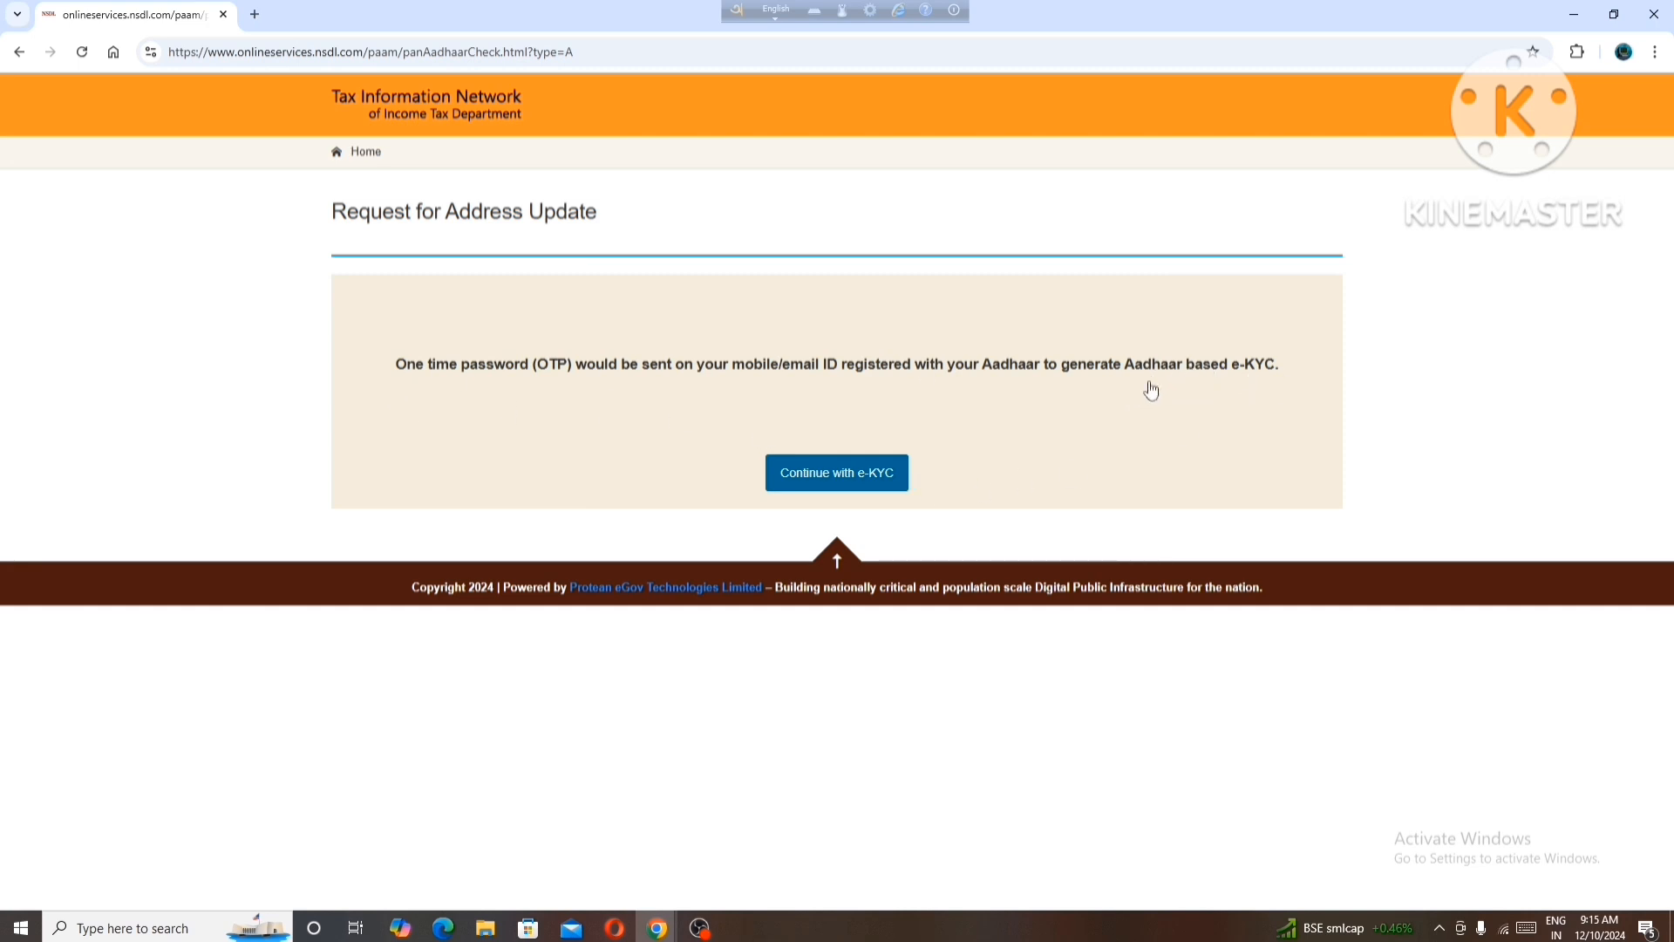
pyautogui.click(822, 482)
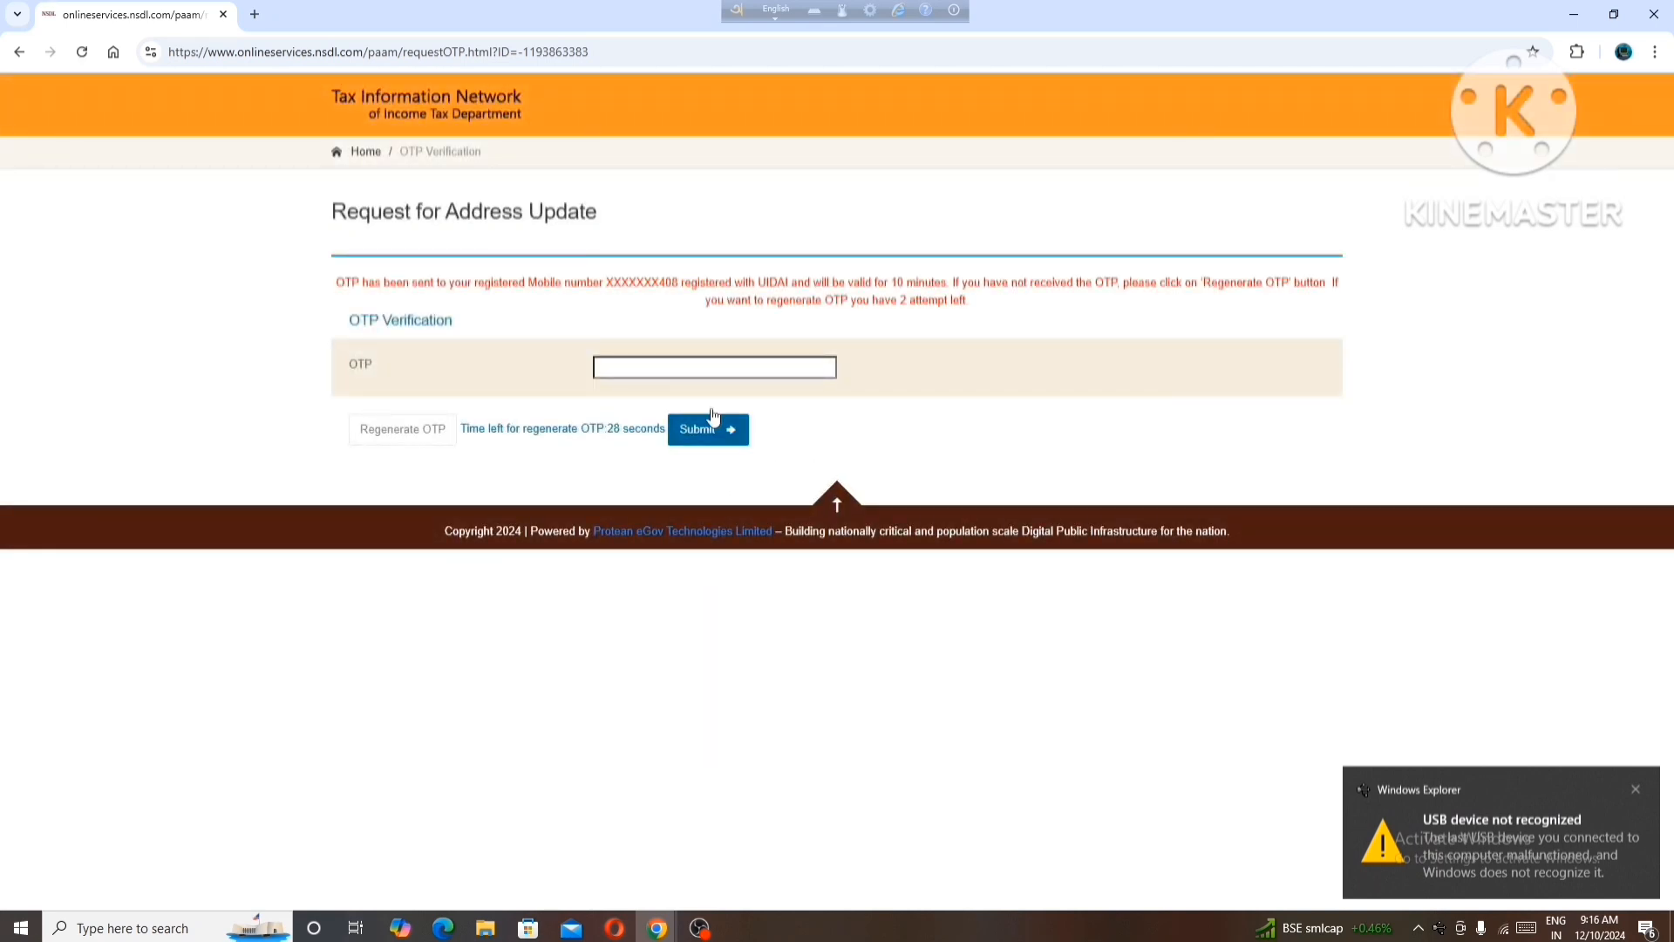
# Enter the Aadhaar e-KYC one-time password received on the registered mobile.
pyautogui.click(638, 366)
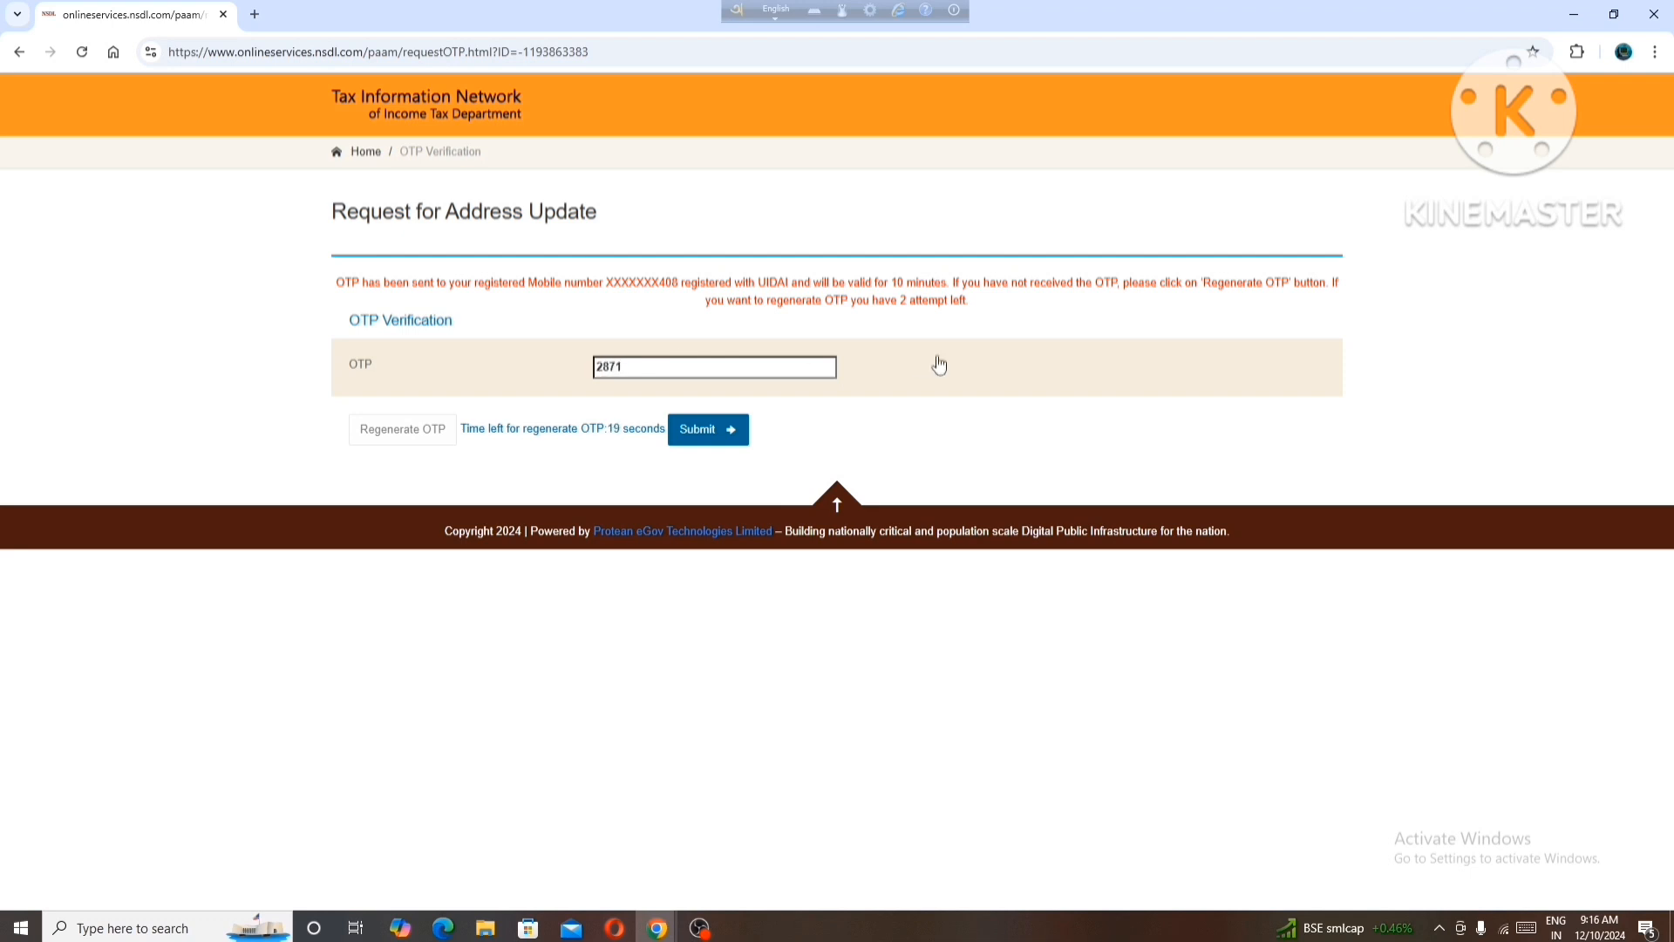
# Submit the OTP and review the mobile number and e-mail on record.
pyautogui.click(702, 432)
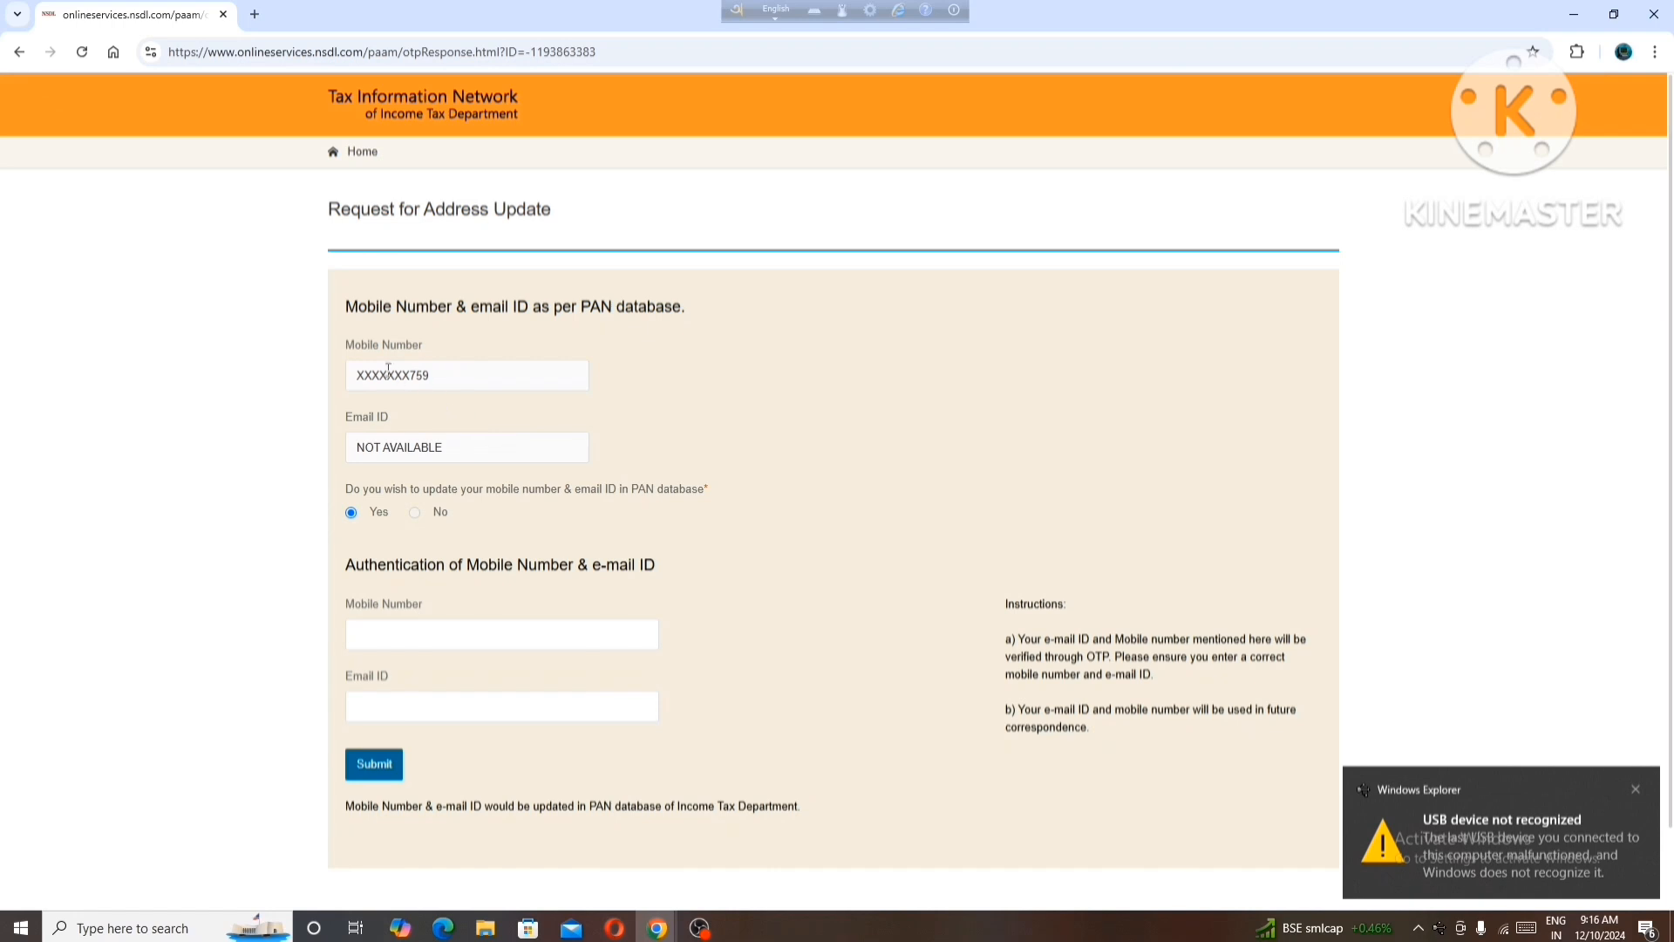
pyautogui.moveTo(360, 378); pyautogui.dragTo(437, 372)
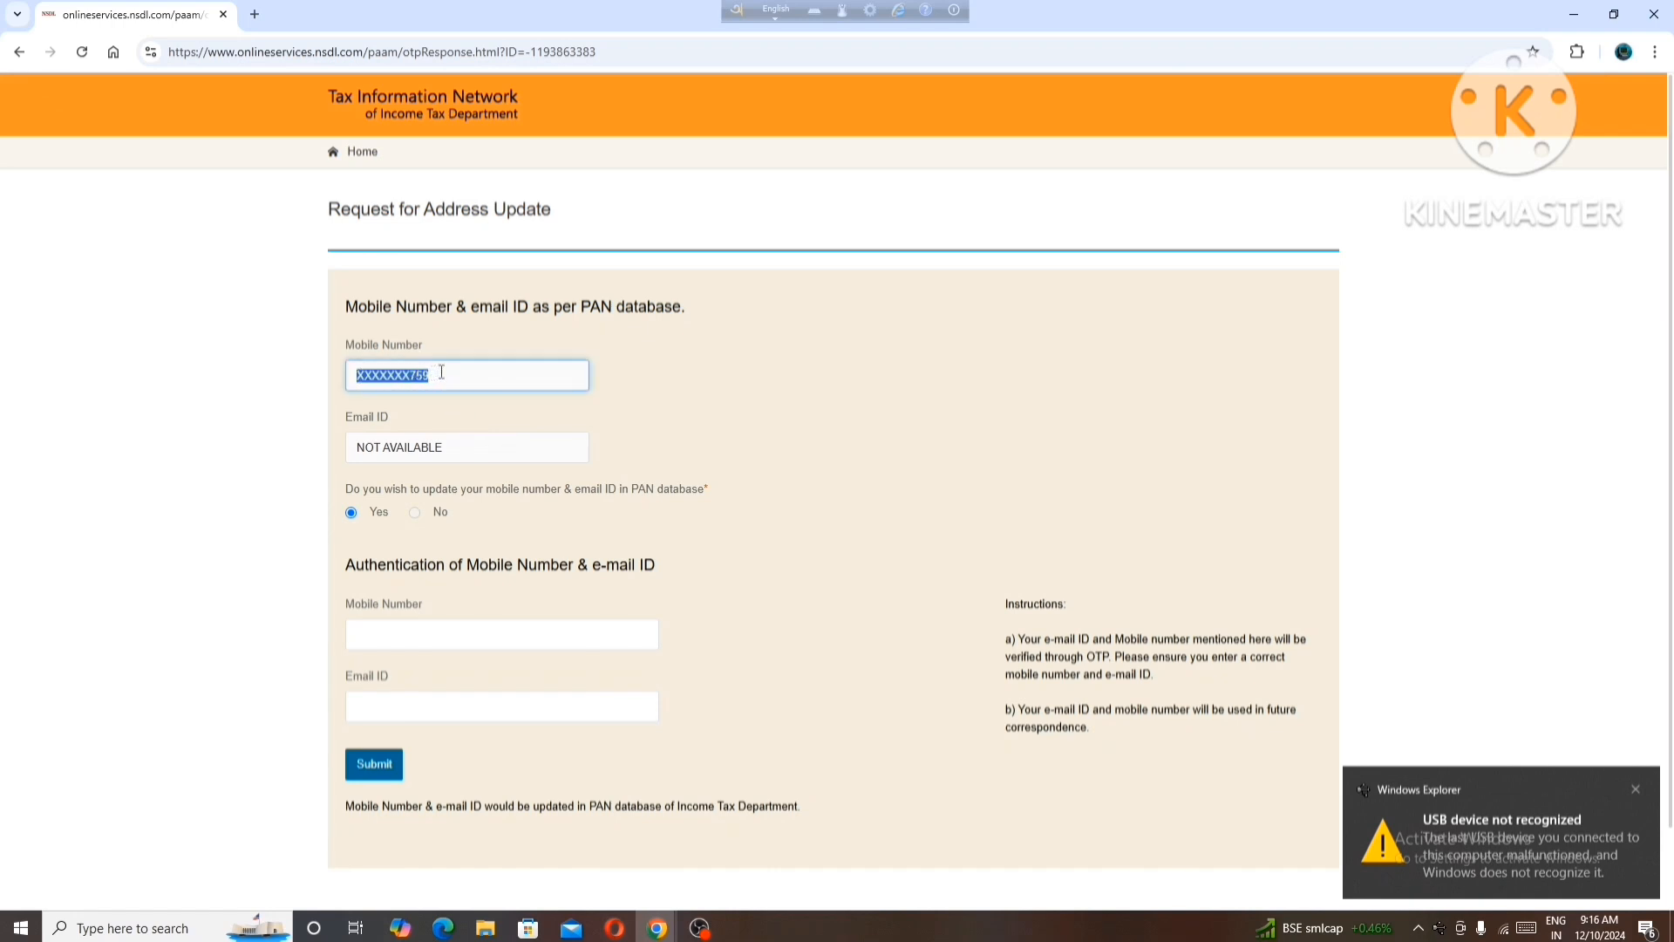
pyautogui.click(441, 372)
pyautogui.moveTo(357, 448); pyautogui.dragTo(463, 445)
pyautogui.click(466, 444)
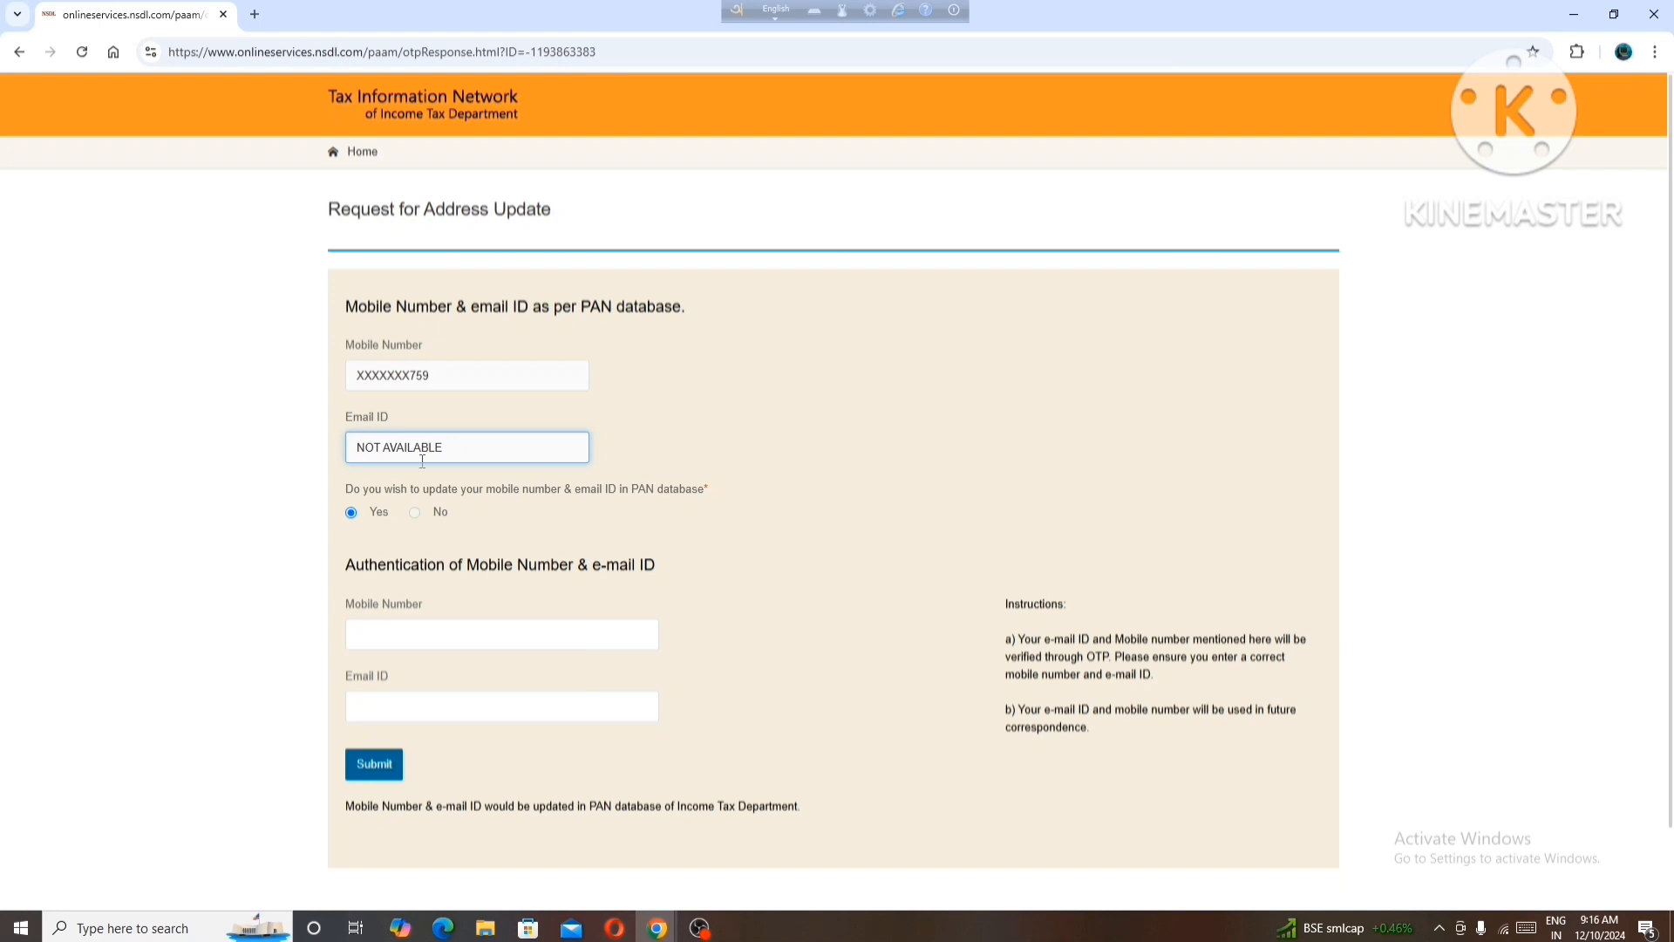
# Compare the new mobile and e-mail fields with the masked mobile and NOT AVAILABLE e-mail on record.
pyautogui.click(378, 634)
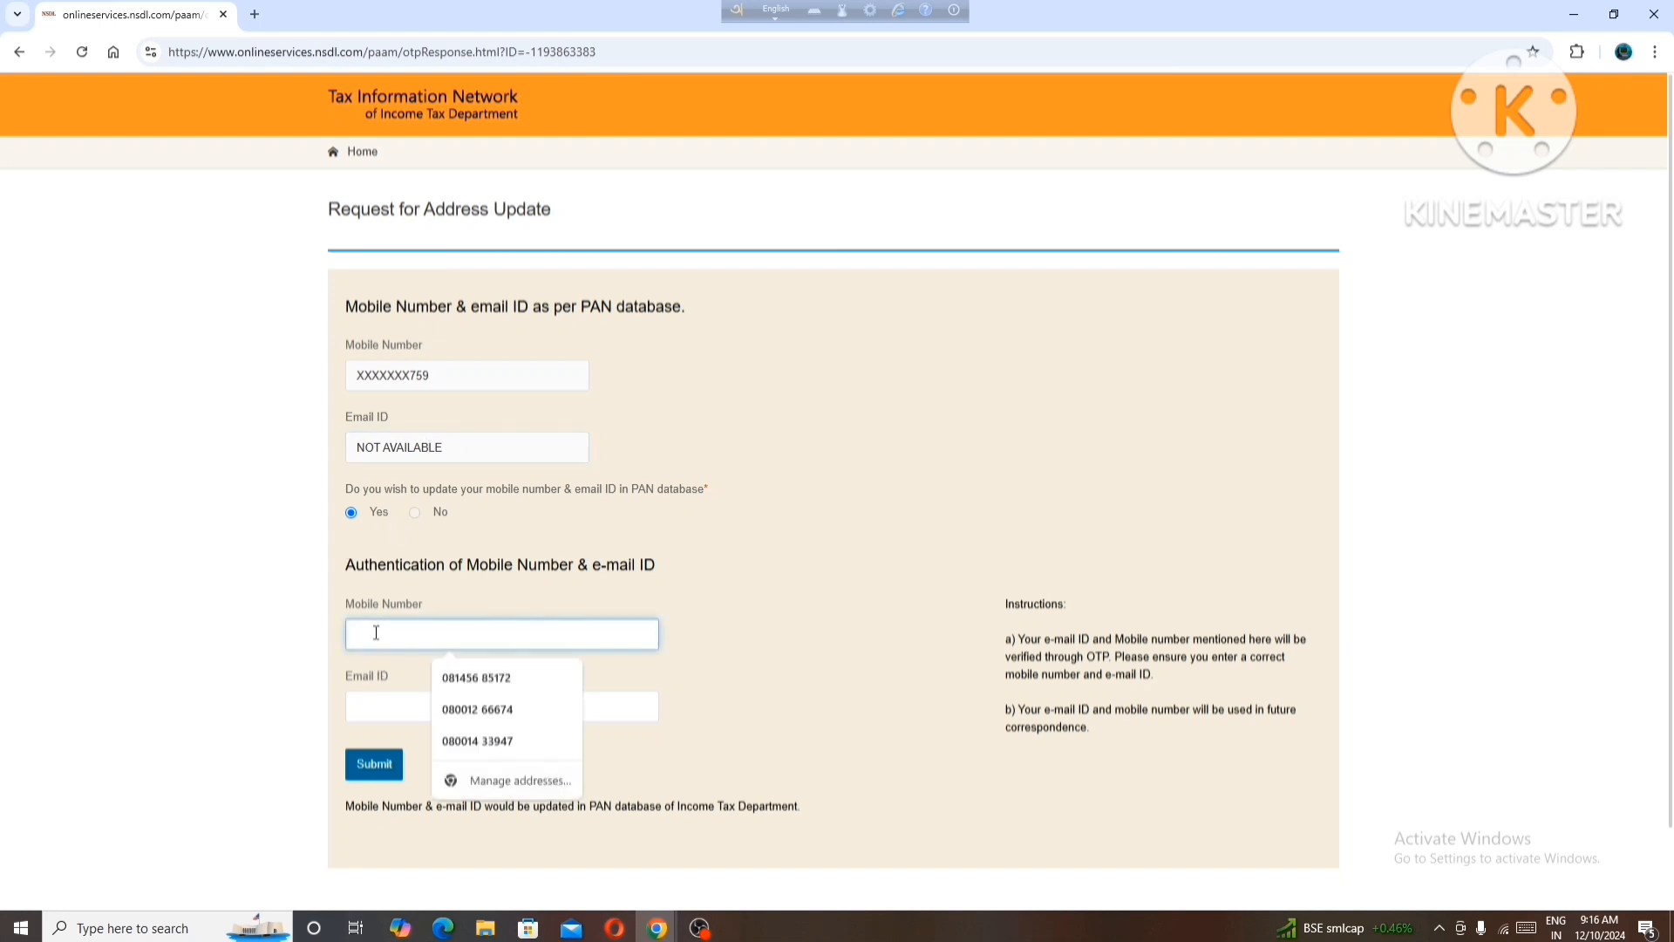
pyautogui.click(377, 705)
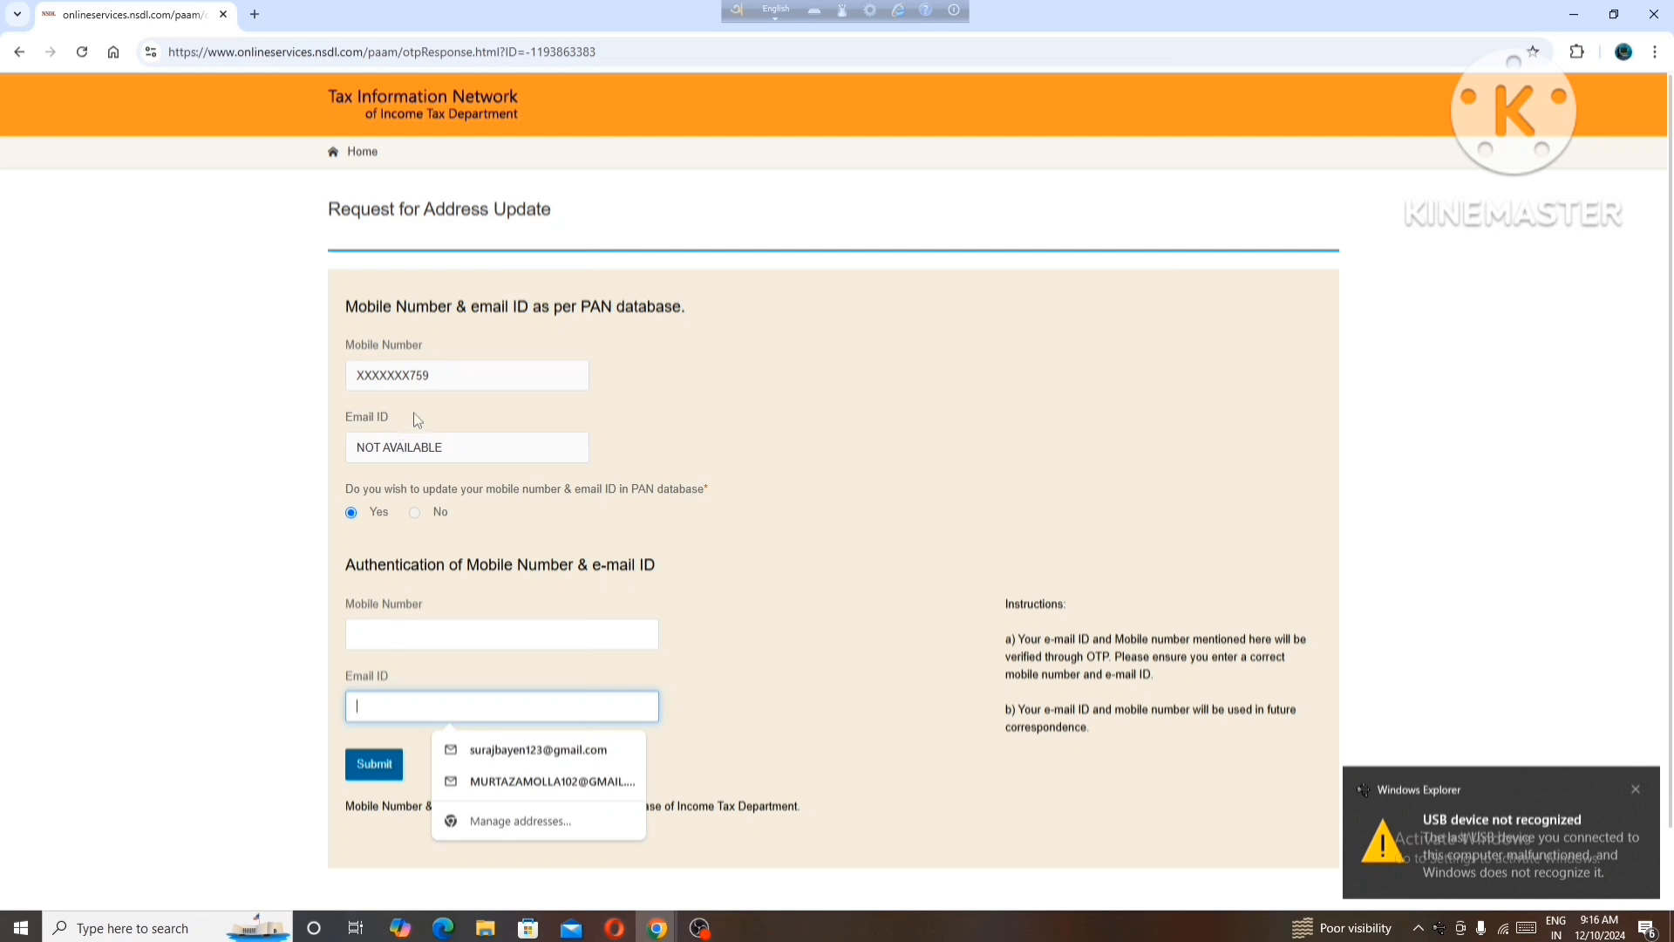
pyautogui.click(407, 641)
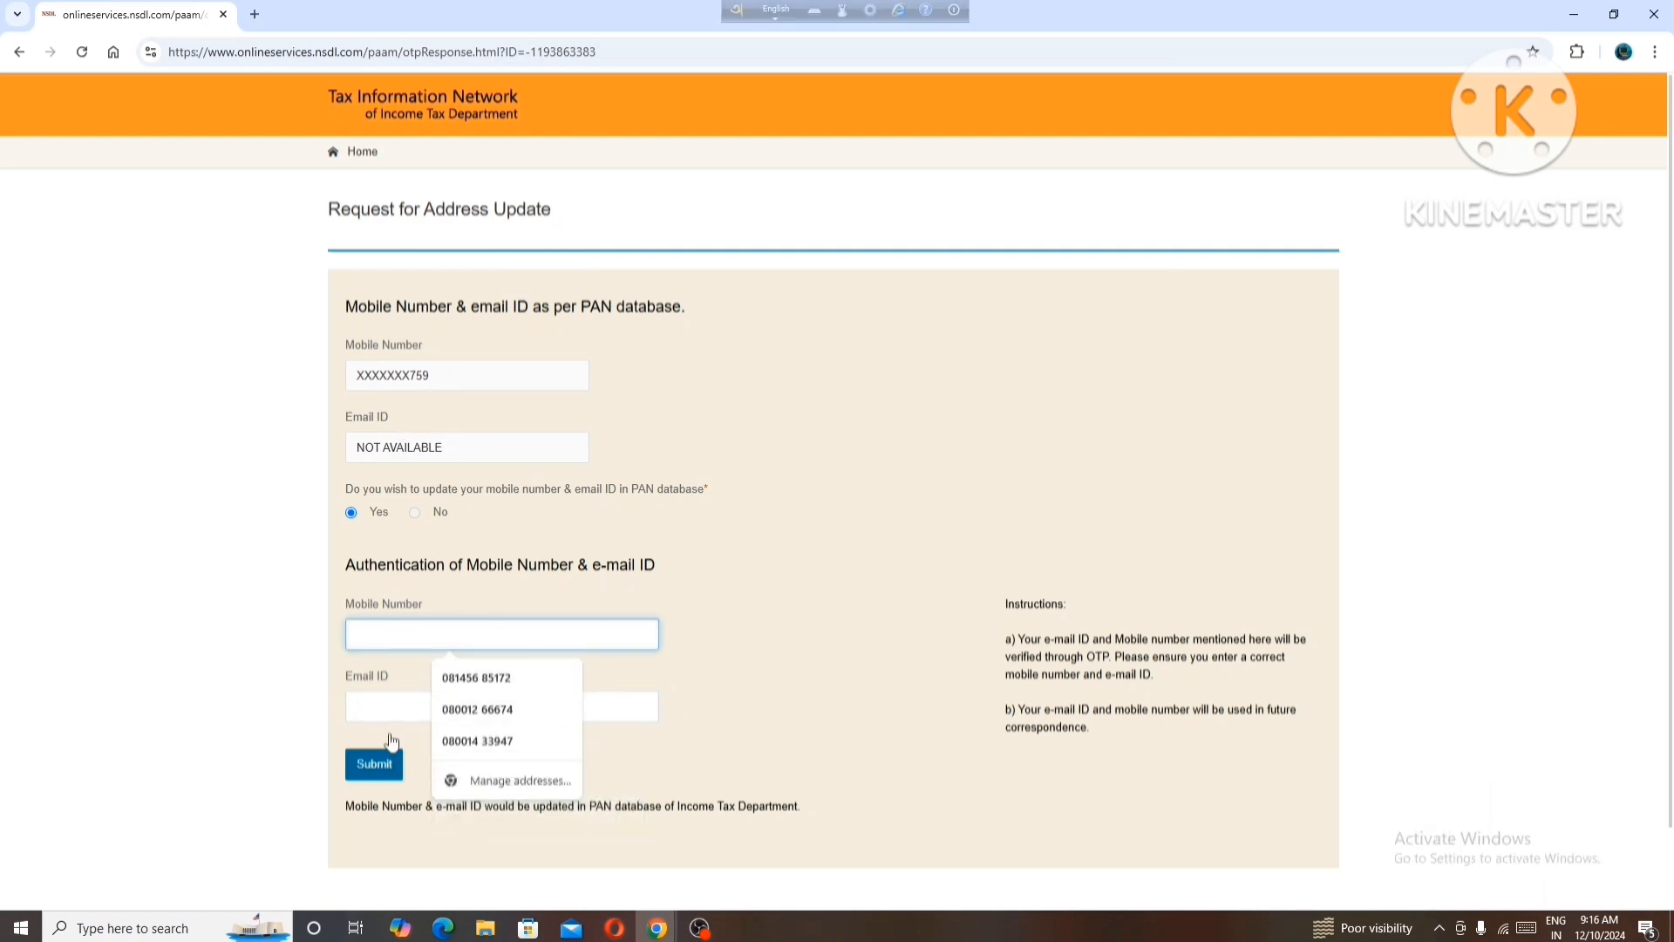
pyautogui.moveTo(435, 375); pyautogui.dragTo(350, 375)
pyautogui.click(453, 375)
pyautogui.moveTo(443, 447)
pyautogui.mouseDown()
pyautogui.moveTo(349, 469)
pyautogui.moveTo(451, 453)
pyautogui.mouseUp()
pyautogui.click(456, 457)
pyautogui.click(451, 453)
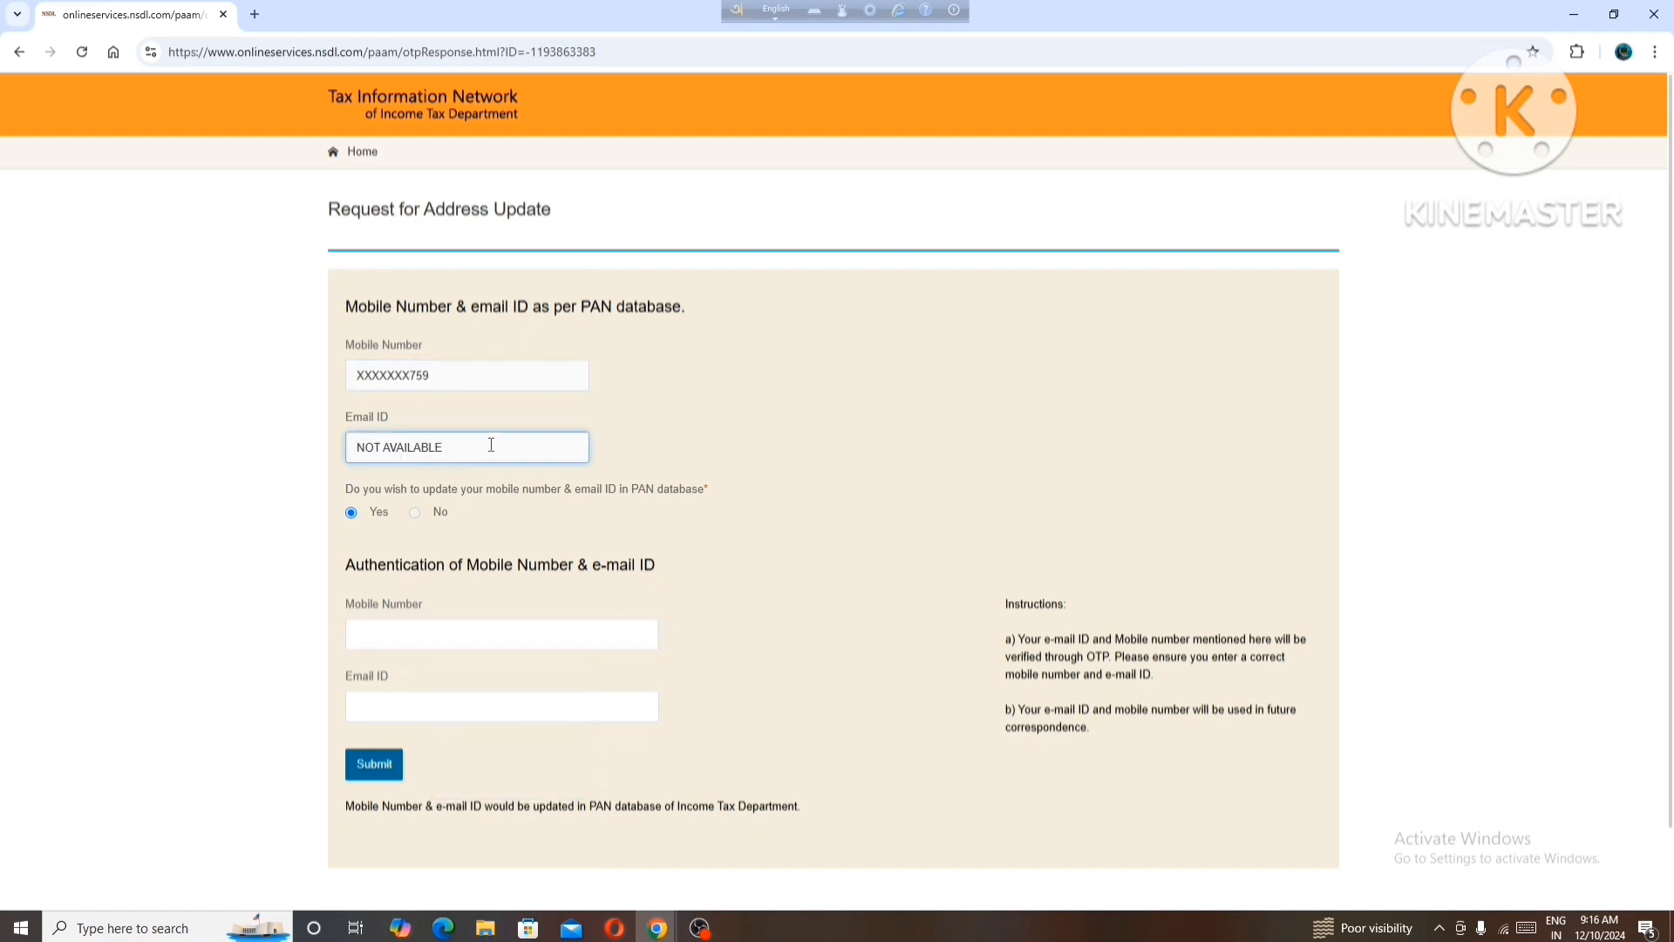
# Enter the new mobile number and Gmail e-mail ID, then submit them to receive OTPs.
pyautogui.click(383, 644)
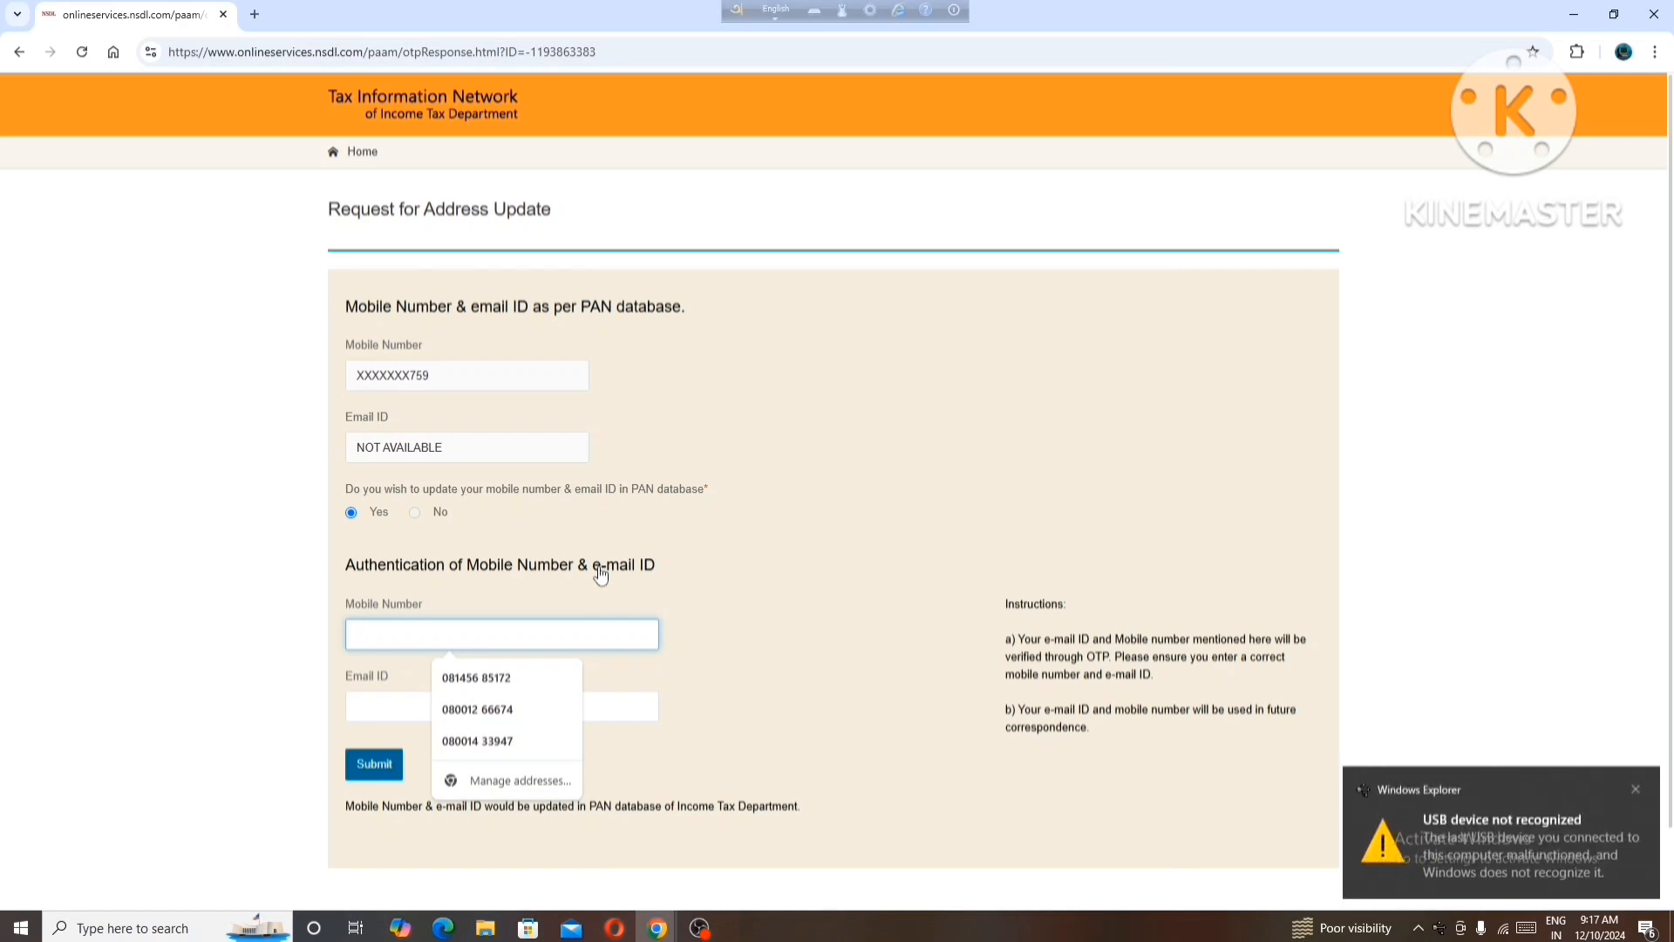
pyautogui.write('6297')
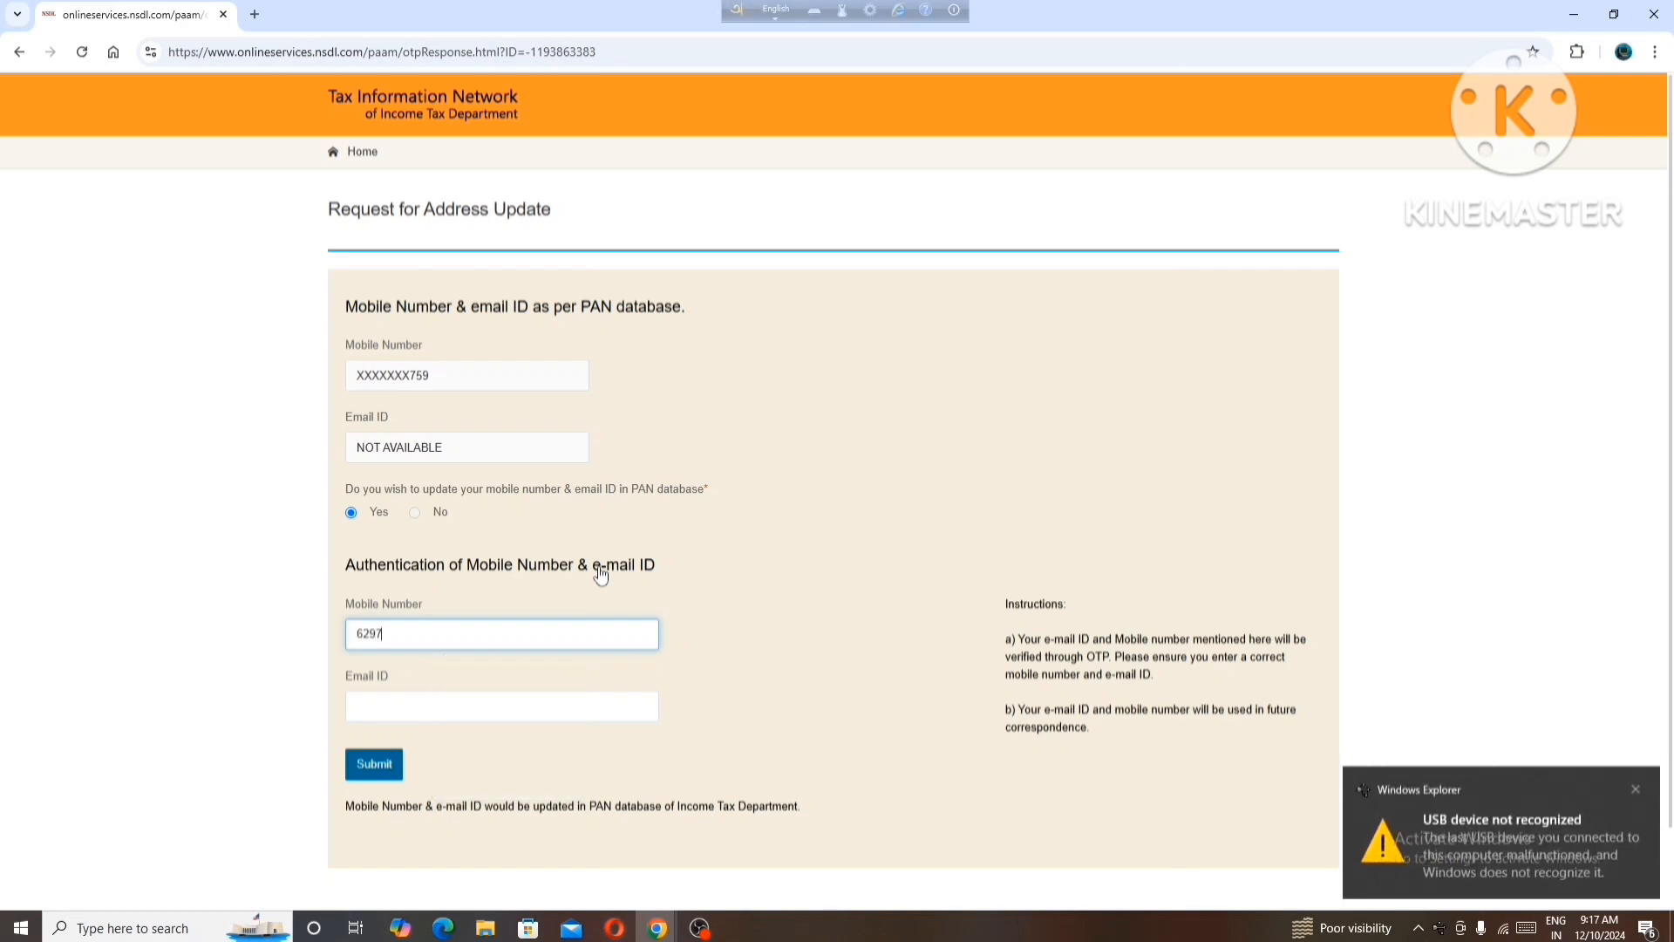
pyautogui.write('5')
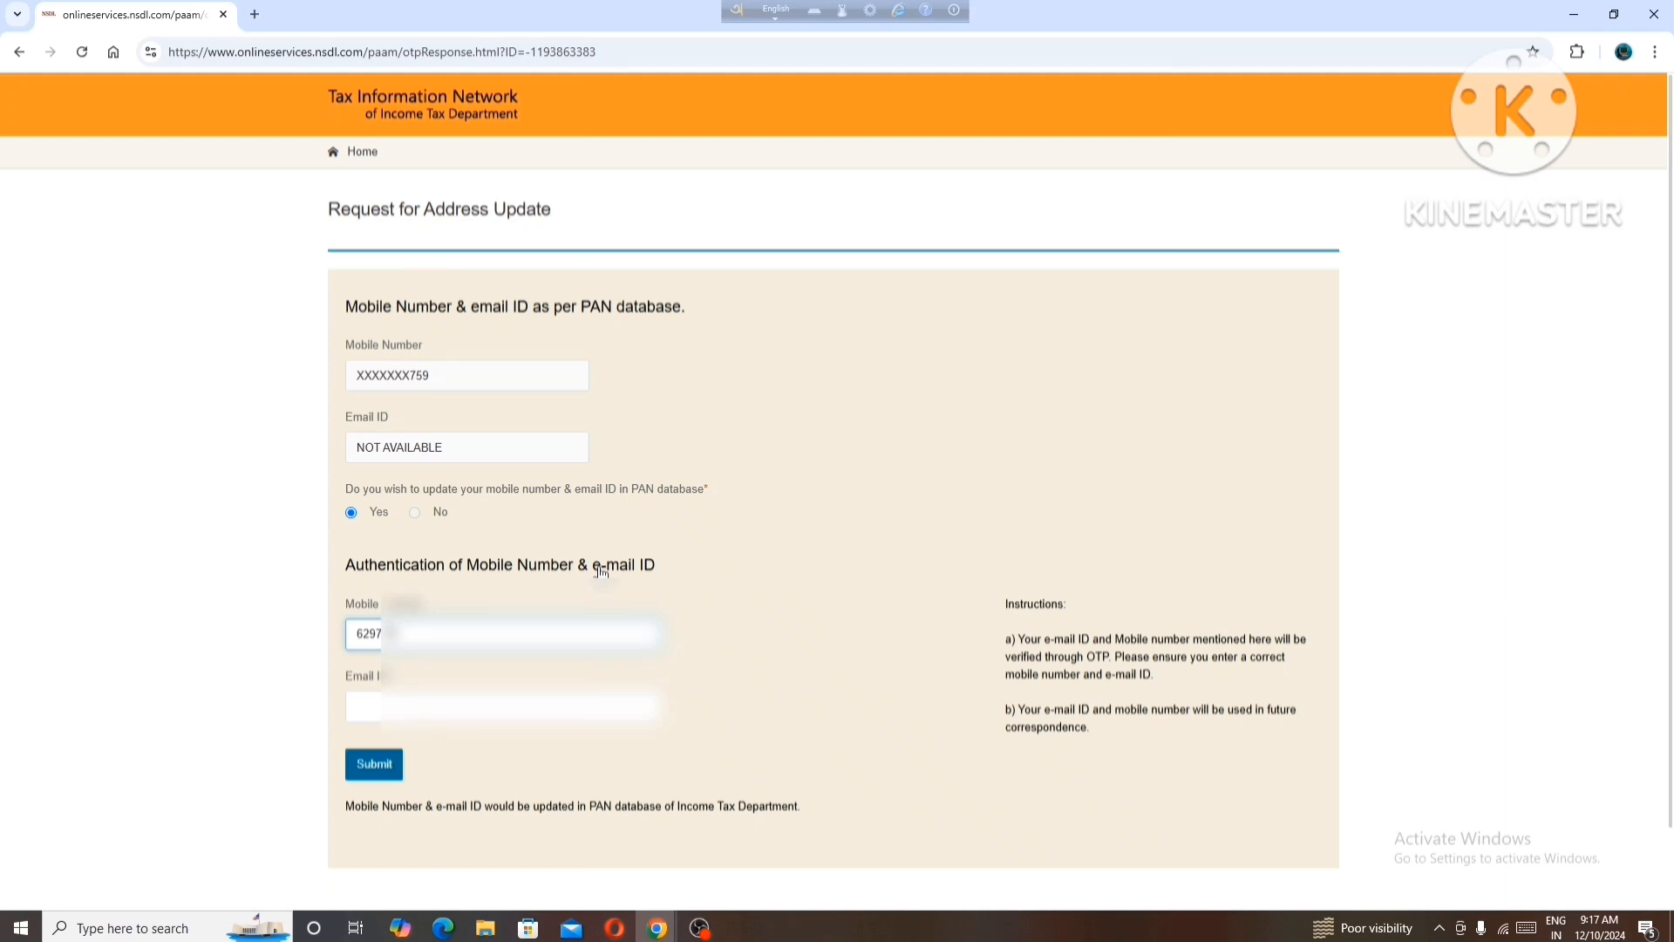
pyautogui.write('****')
pyautogui.press('Tab')
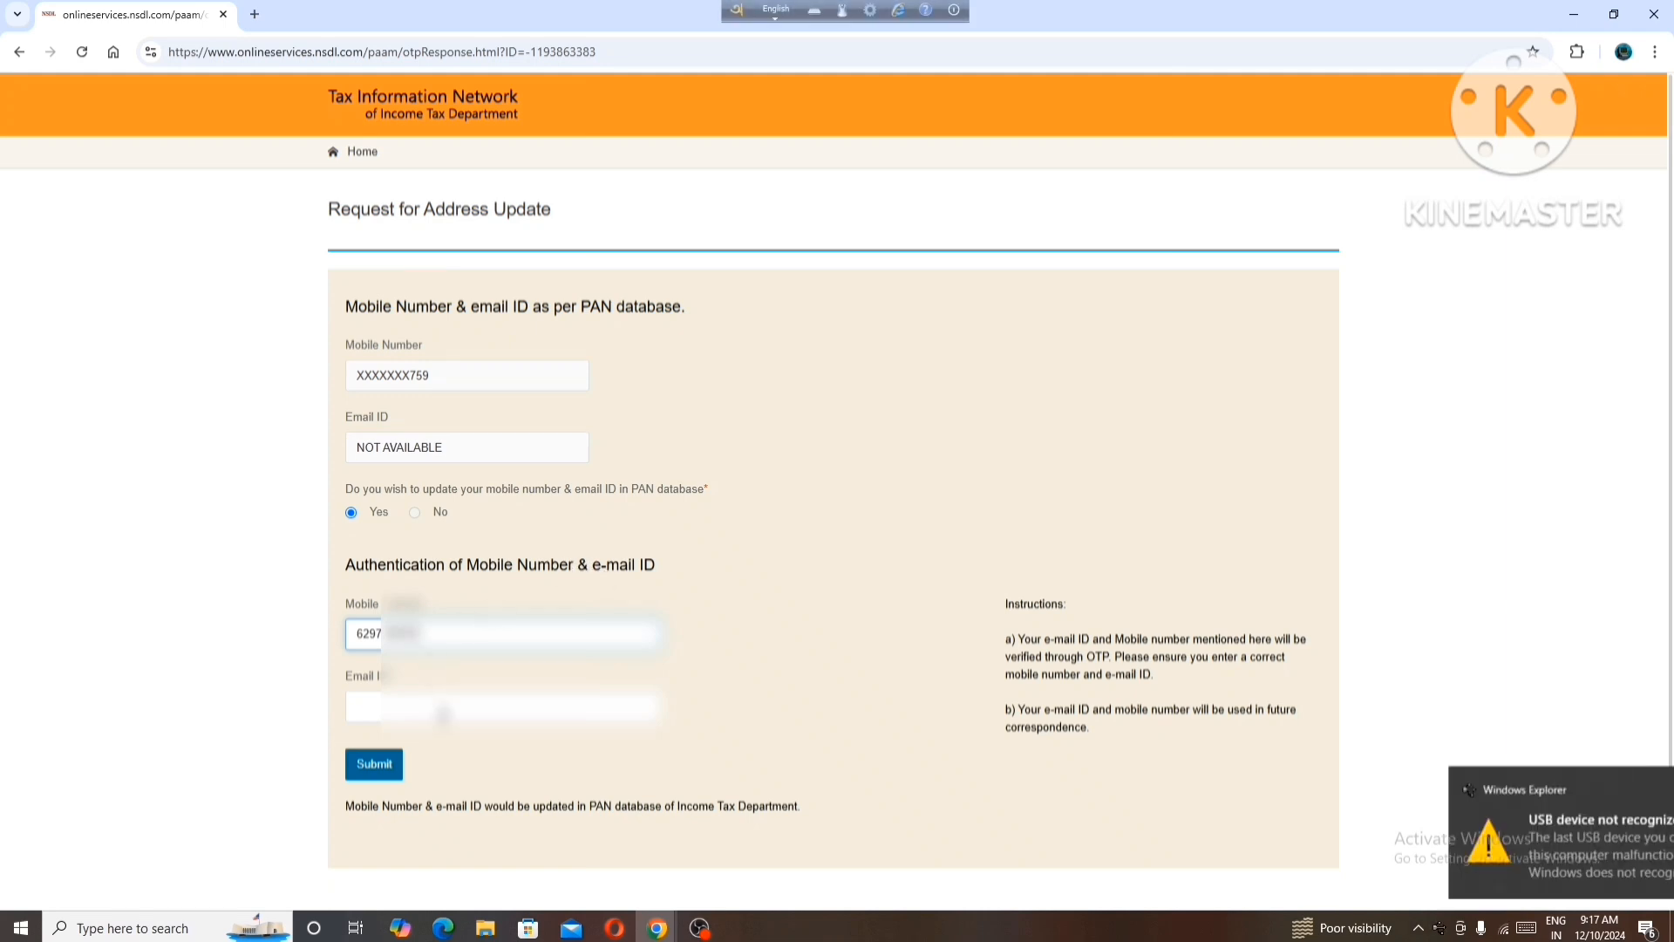
pyautogui.write('H')
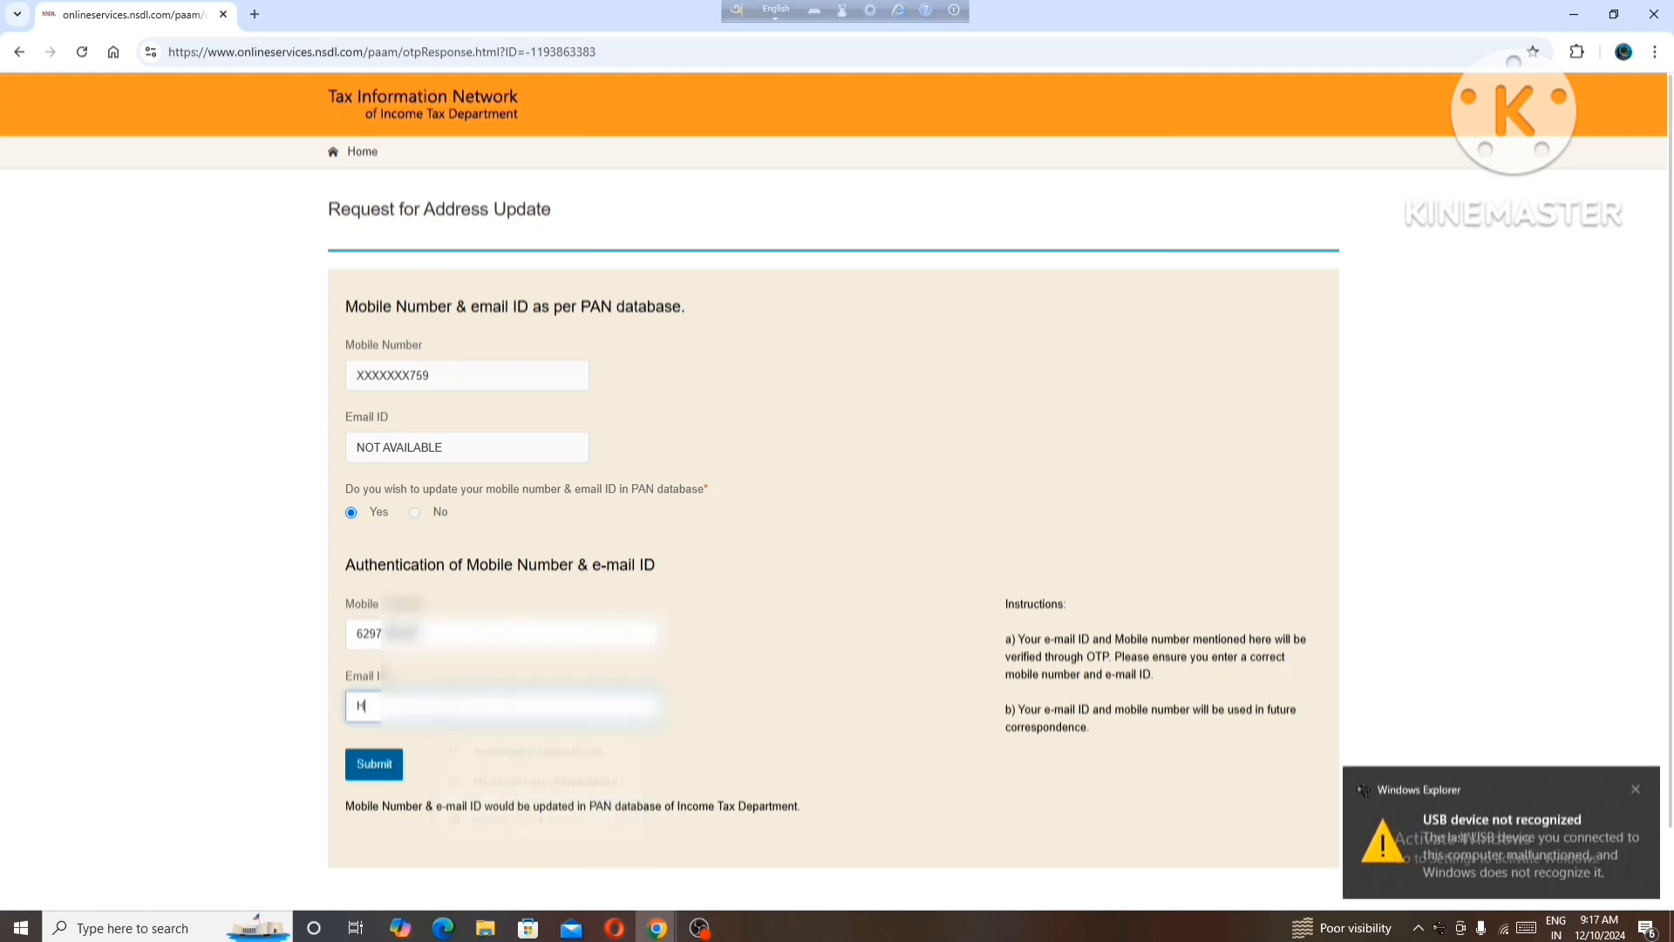
pyautogui.write('AB****')
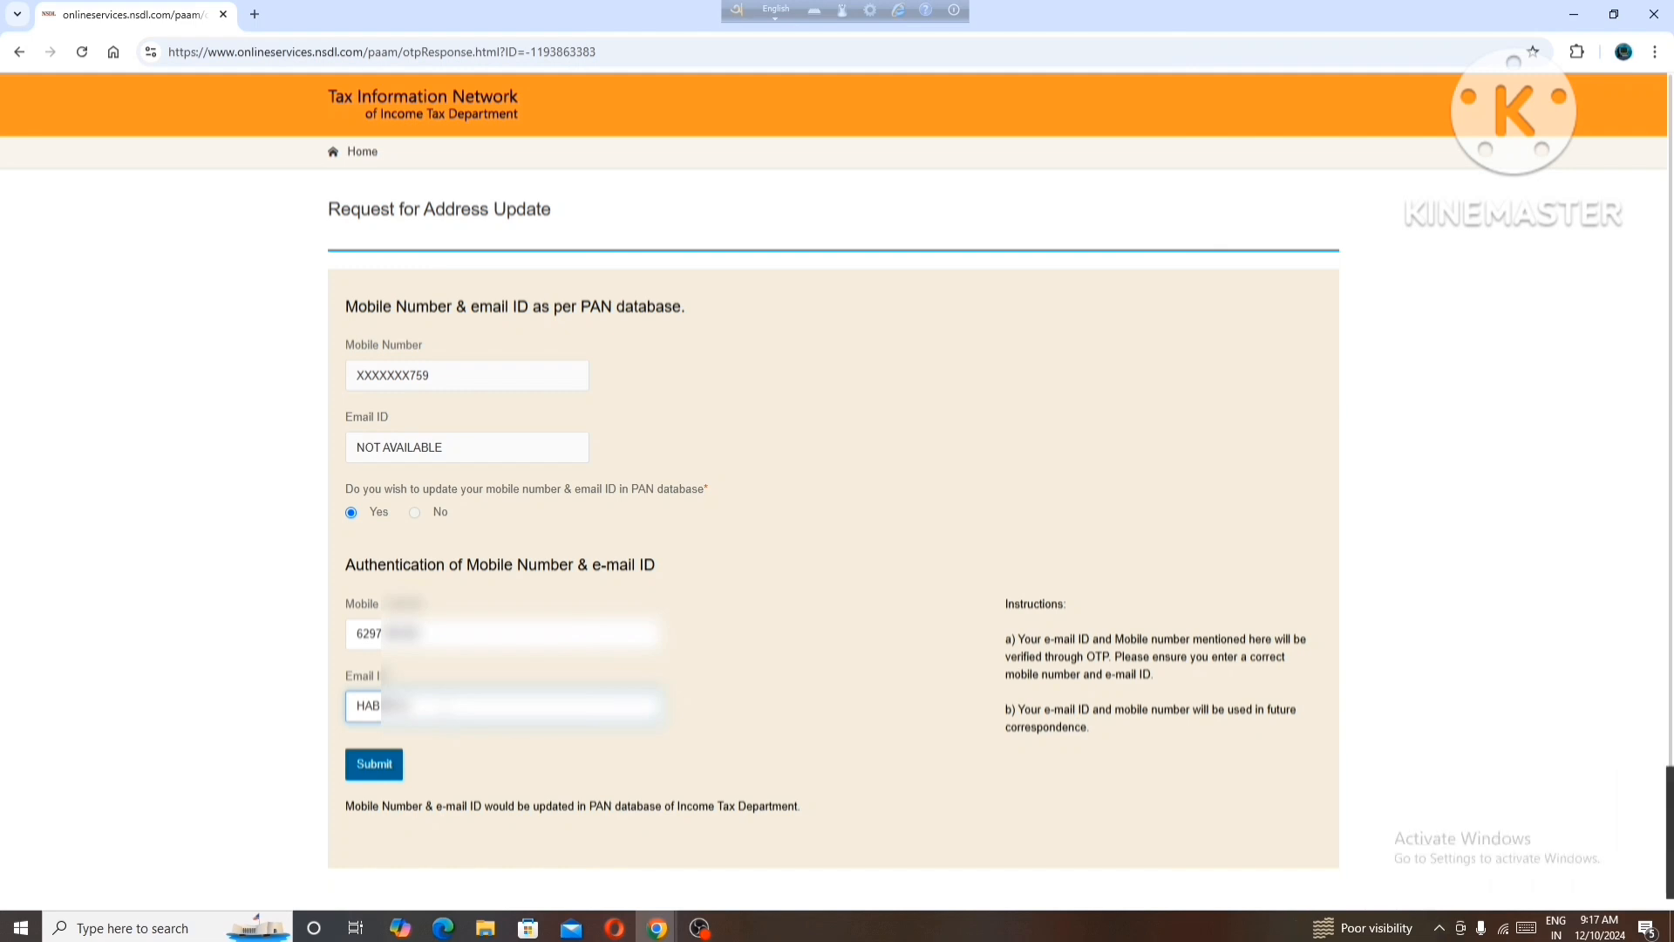
pyautogui.write('***')
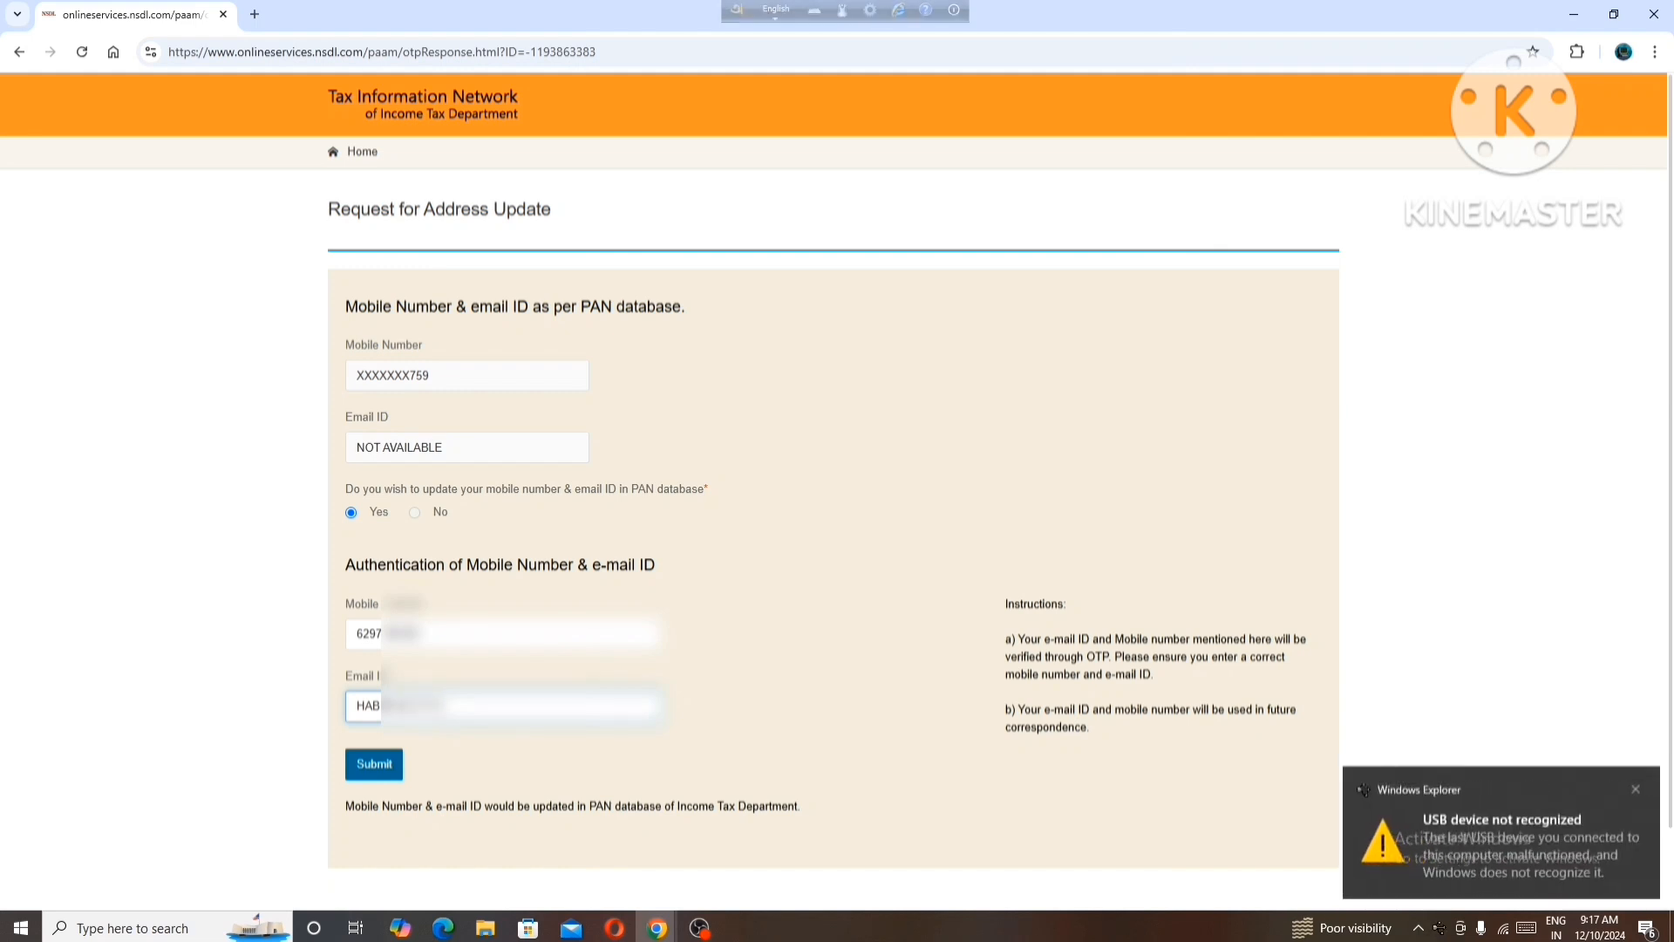
pyautogui.write('@GMA')
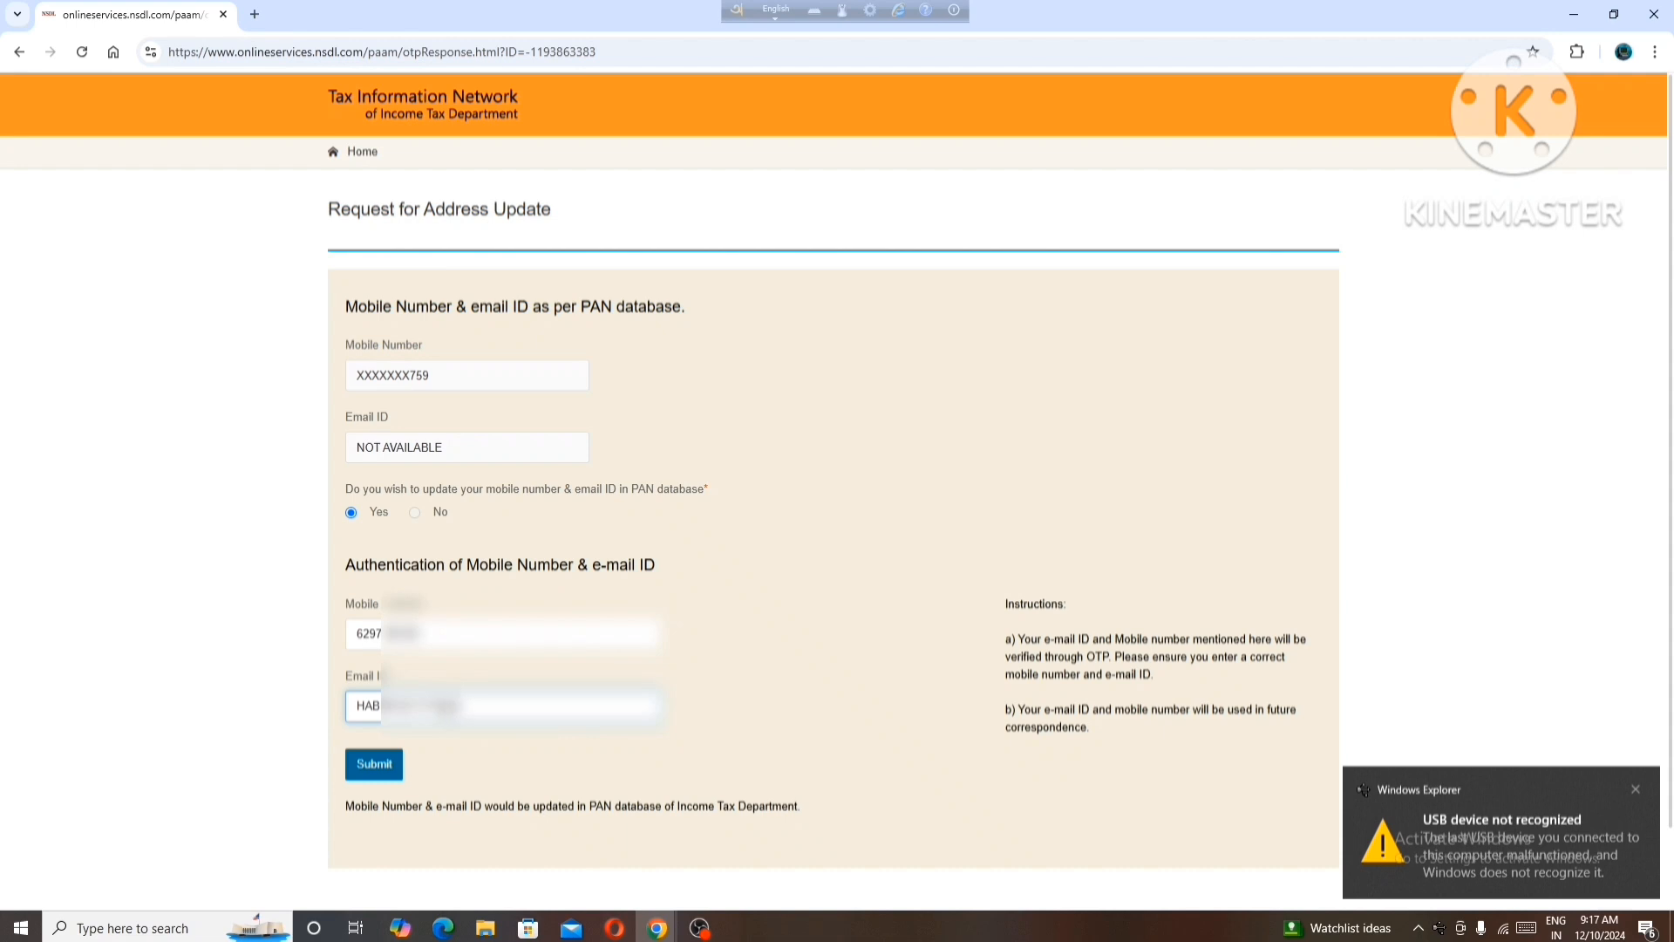
pyautogui.write('IL.COM')
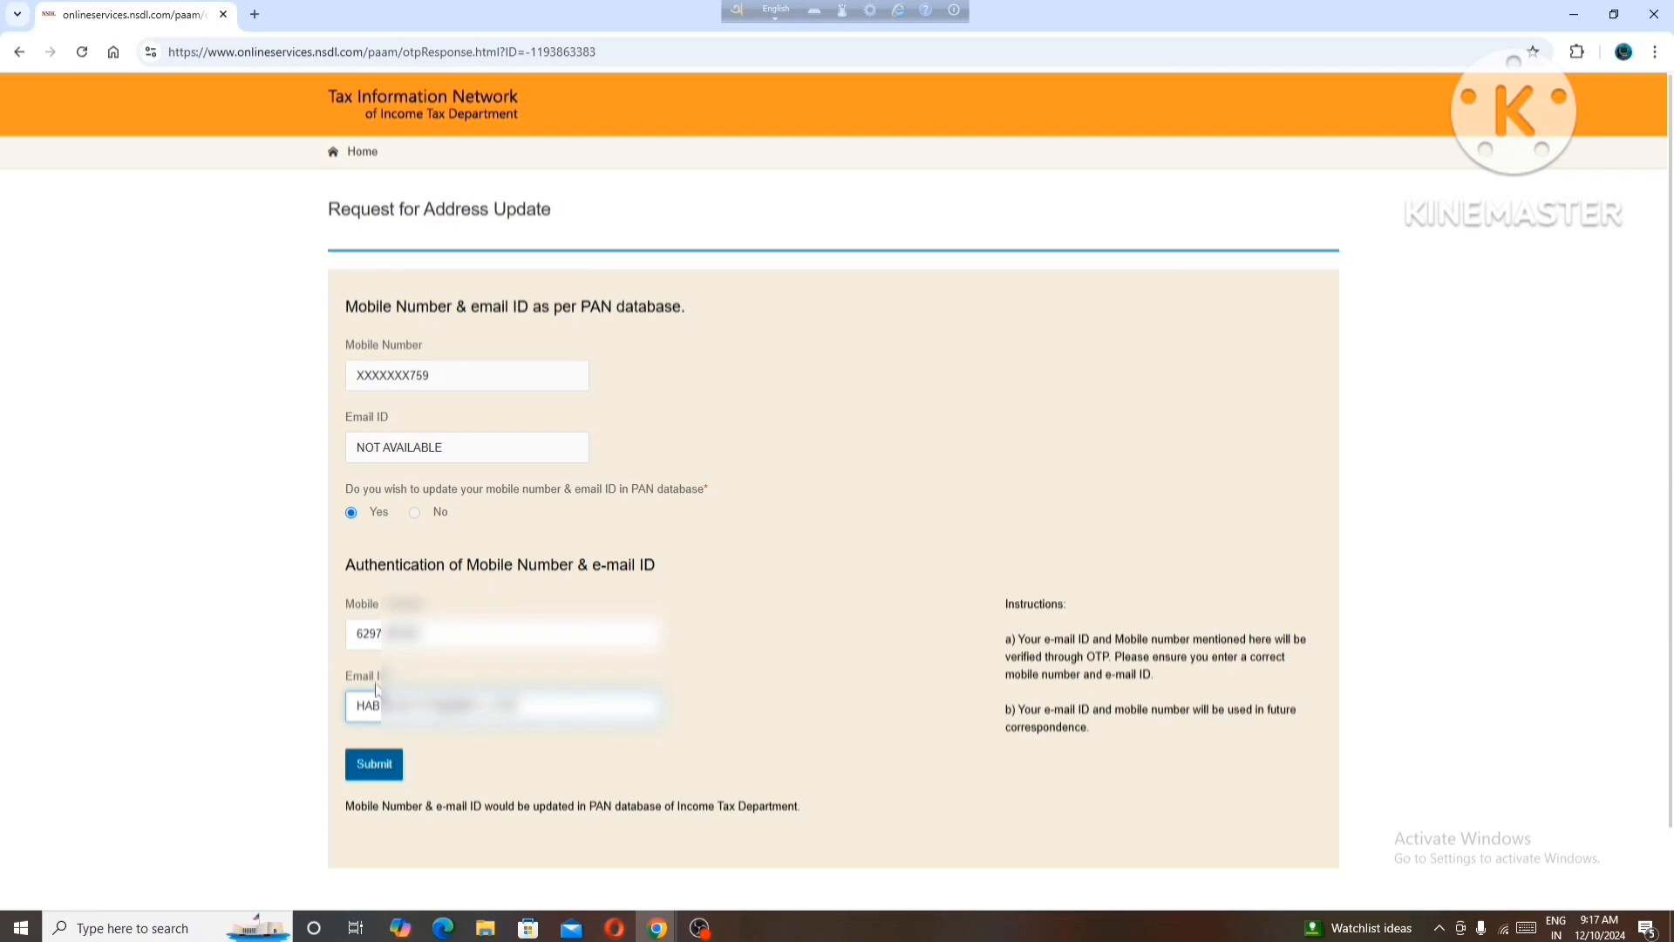
pyautogui.click(372, 637)
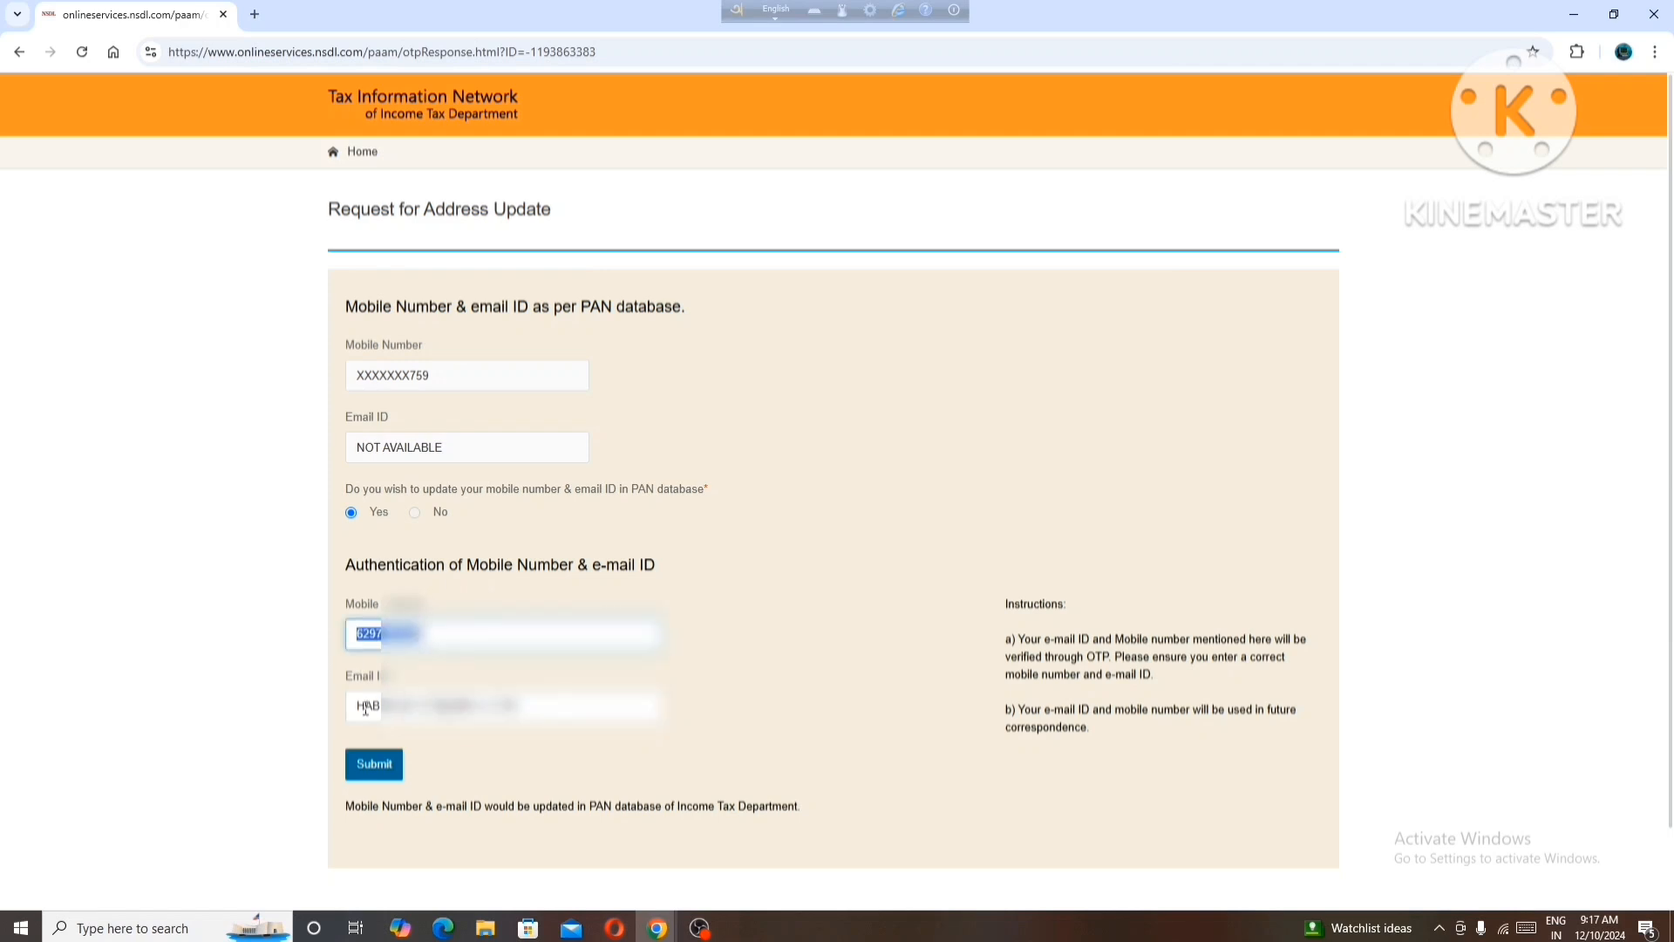
pyautogui.press('Tab')
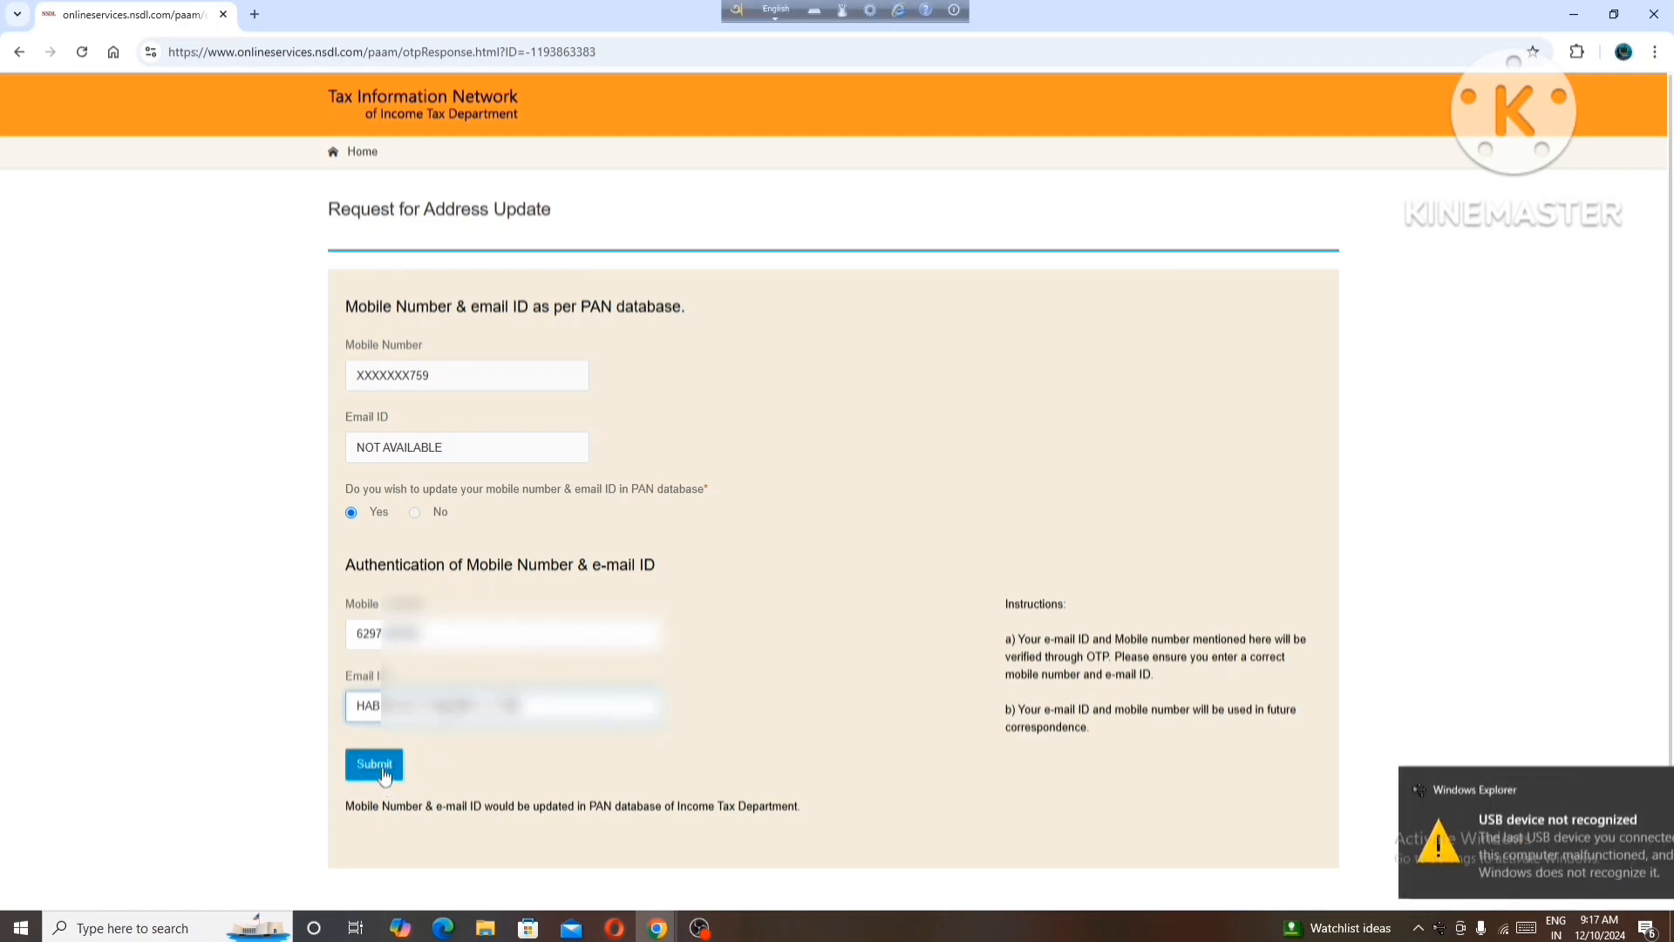
pyautogui.click(375, 765)
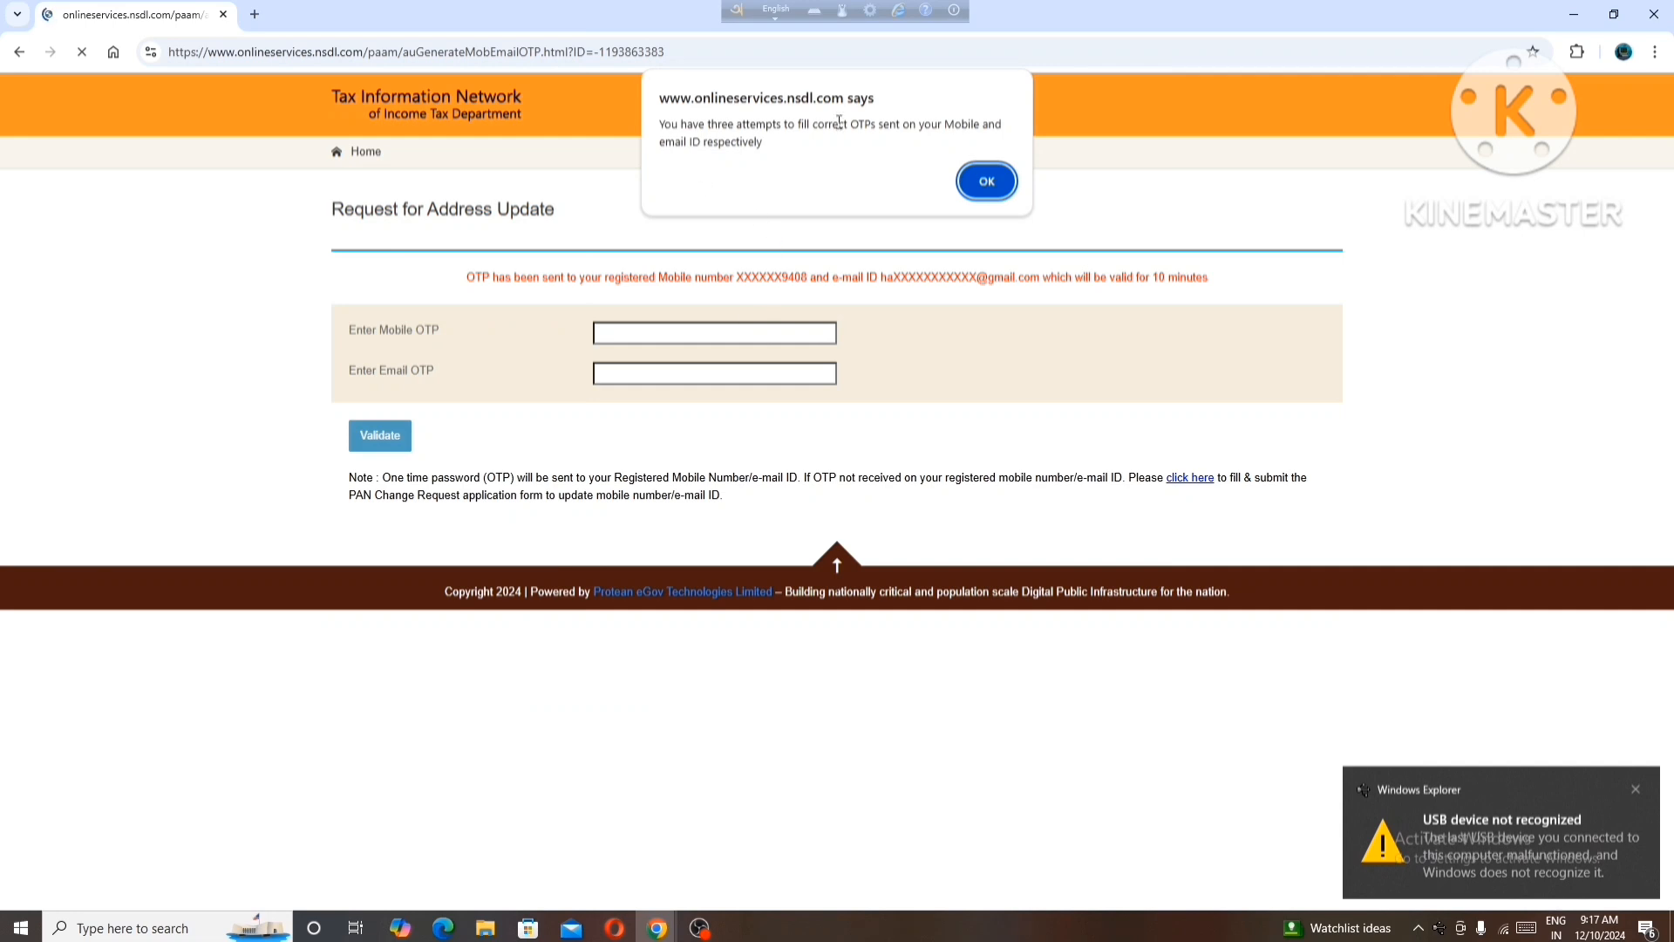
# Dismiss the three-attempts warning, enter the mobile and e-mail OTPs, and validate them.
pyautogui.click(984, 181)
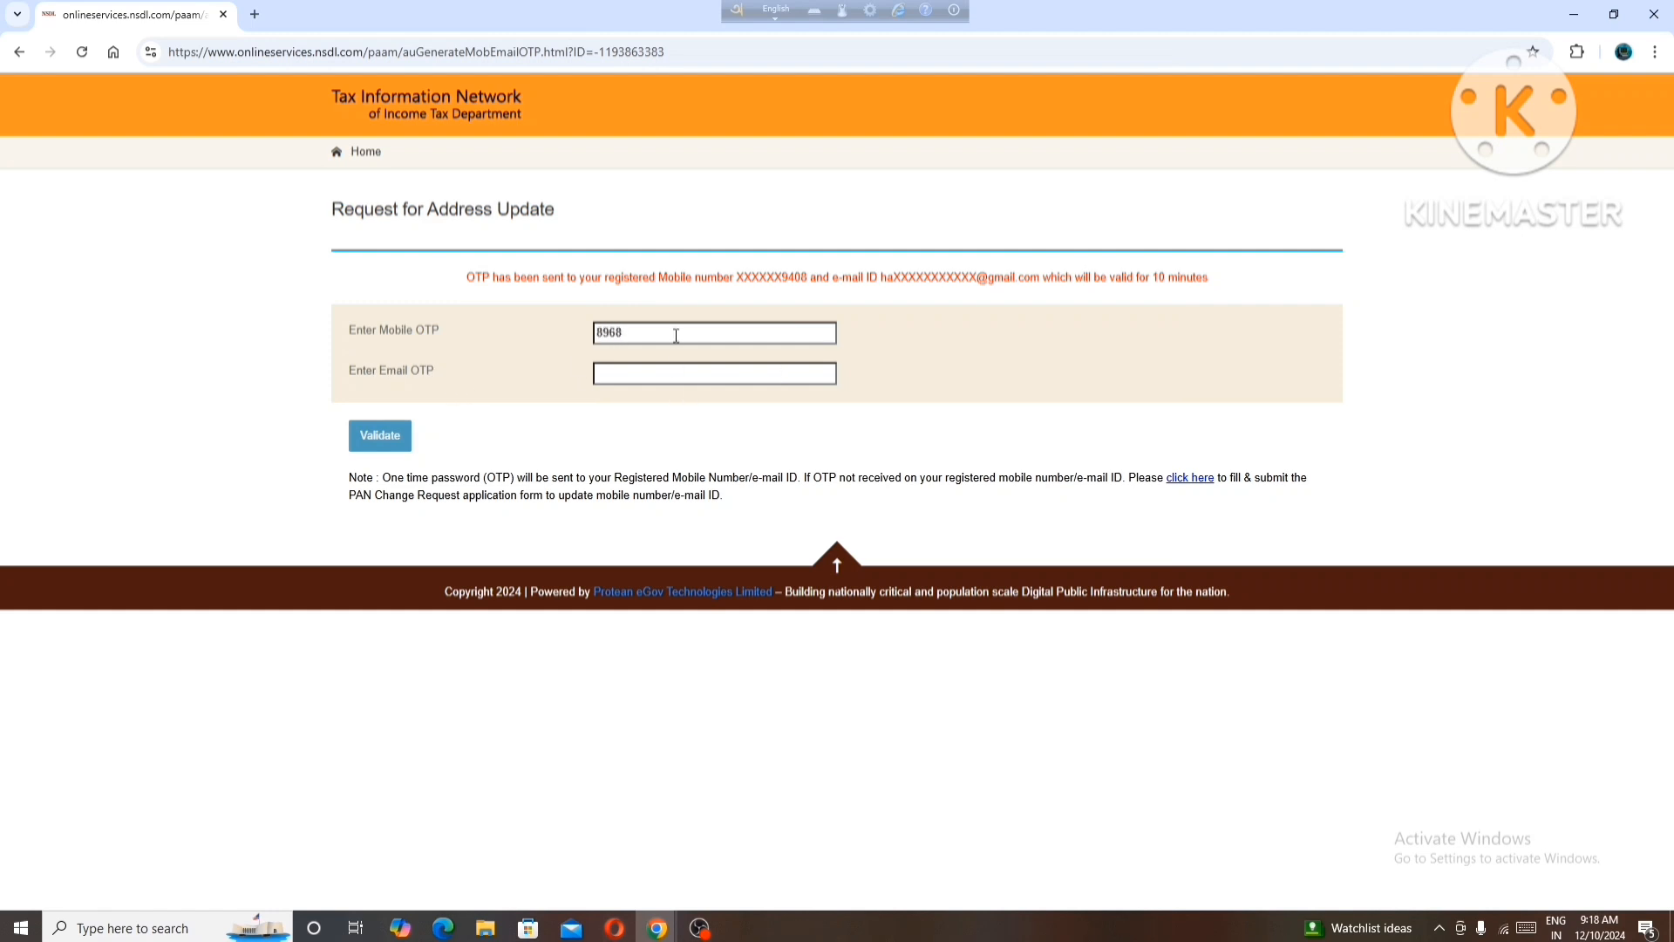
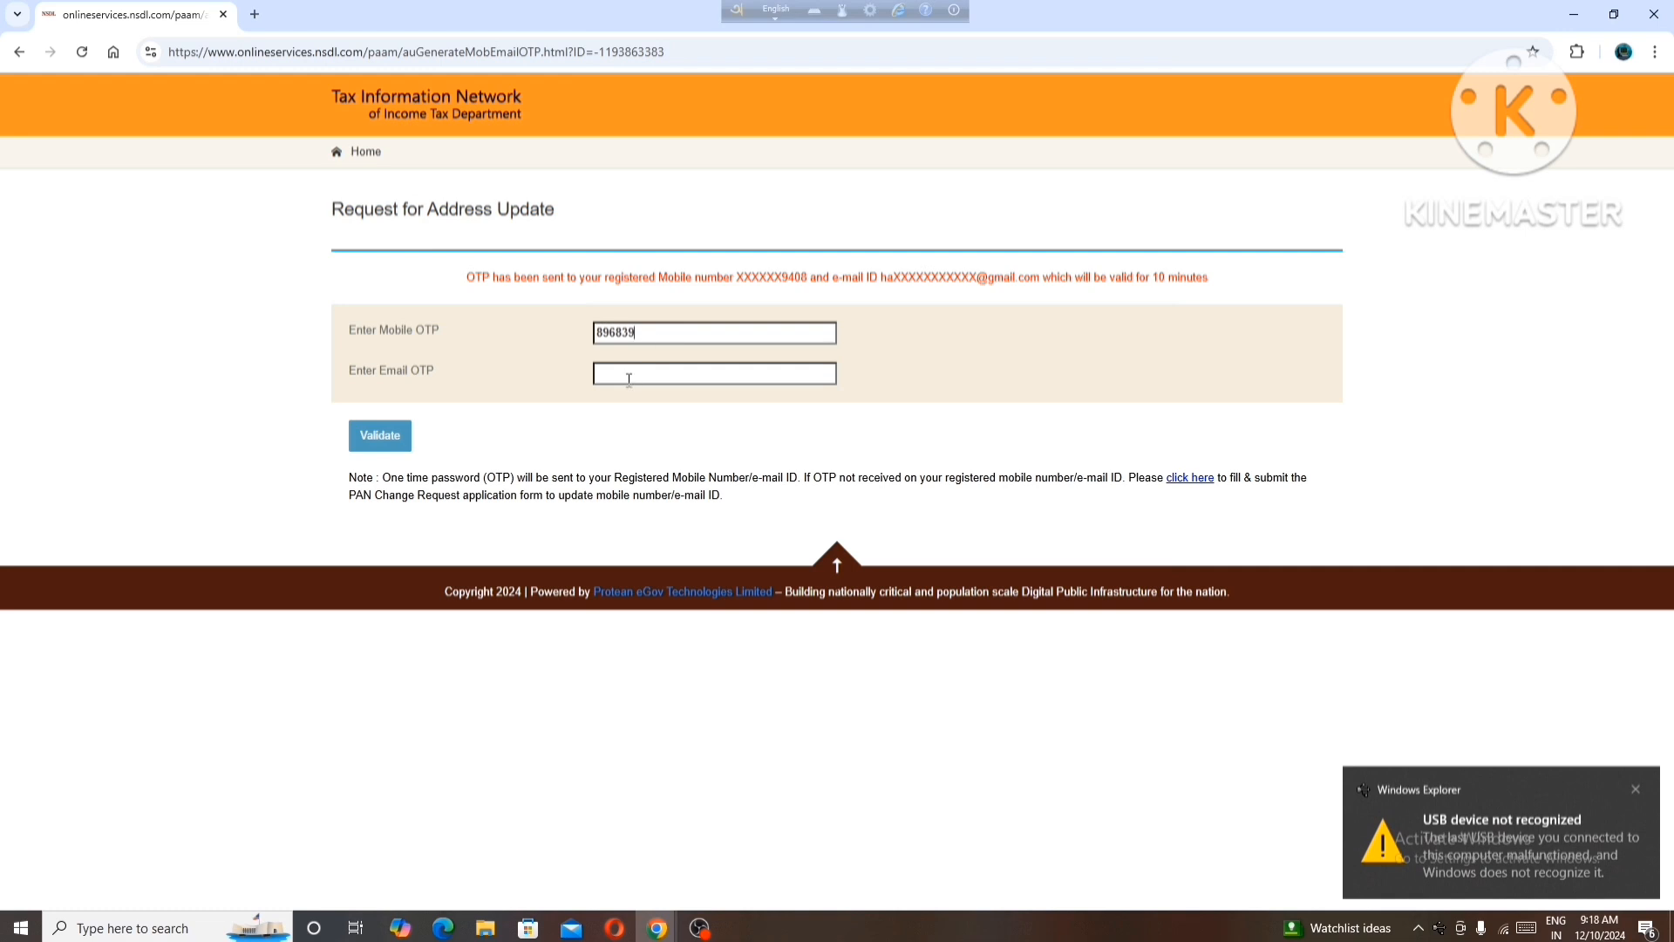
pyautogui.click(629, 379)
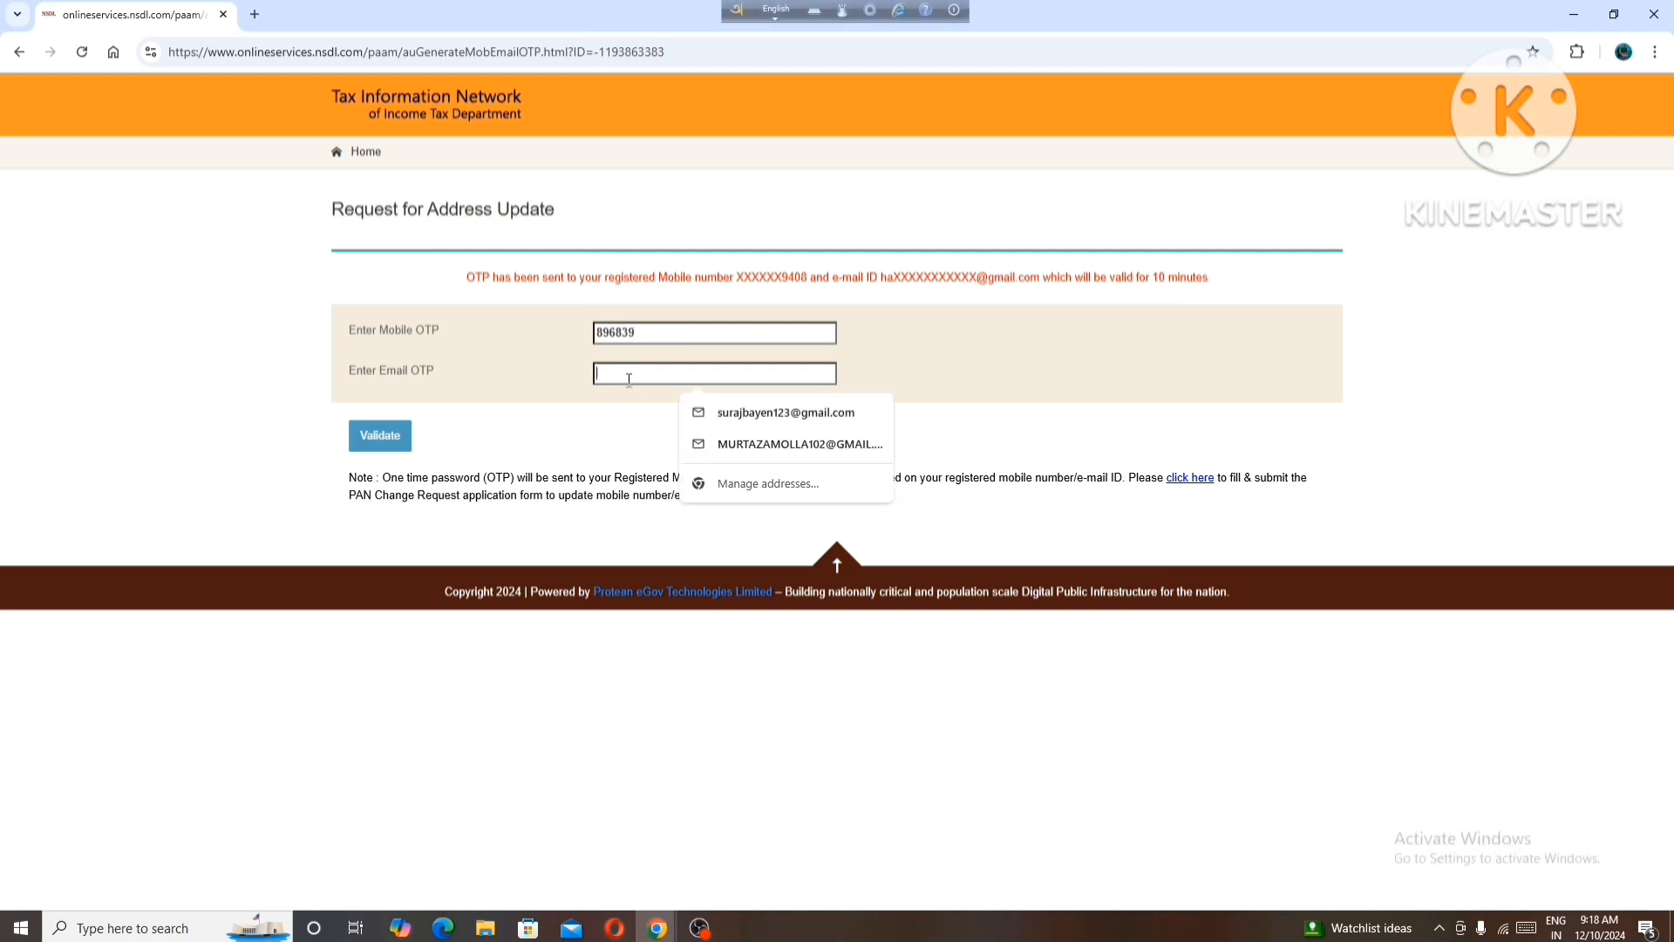
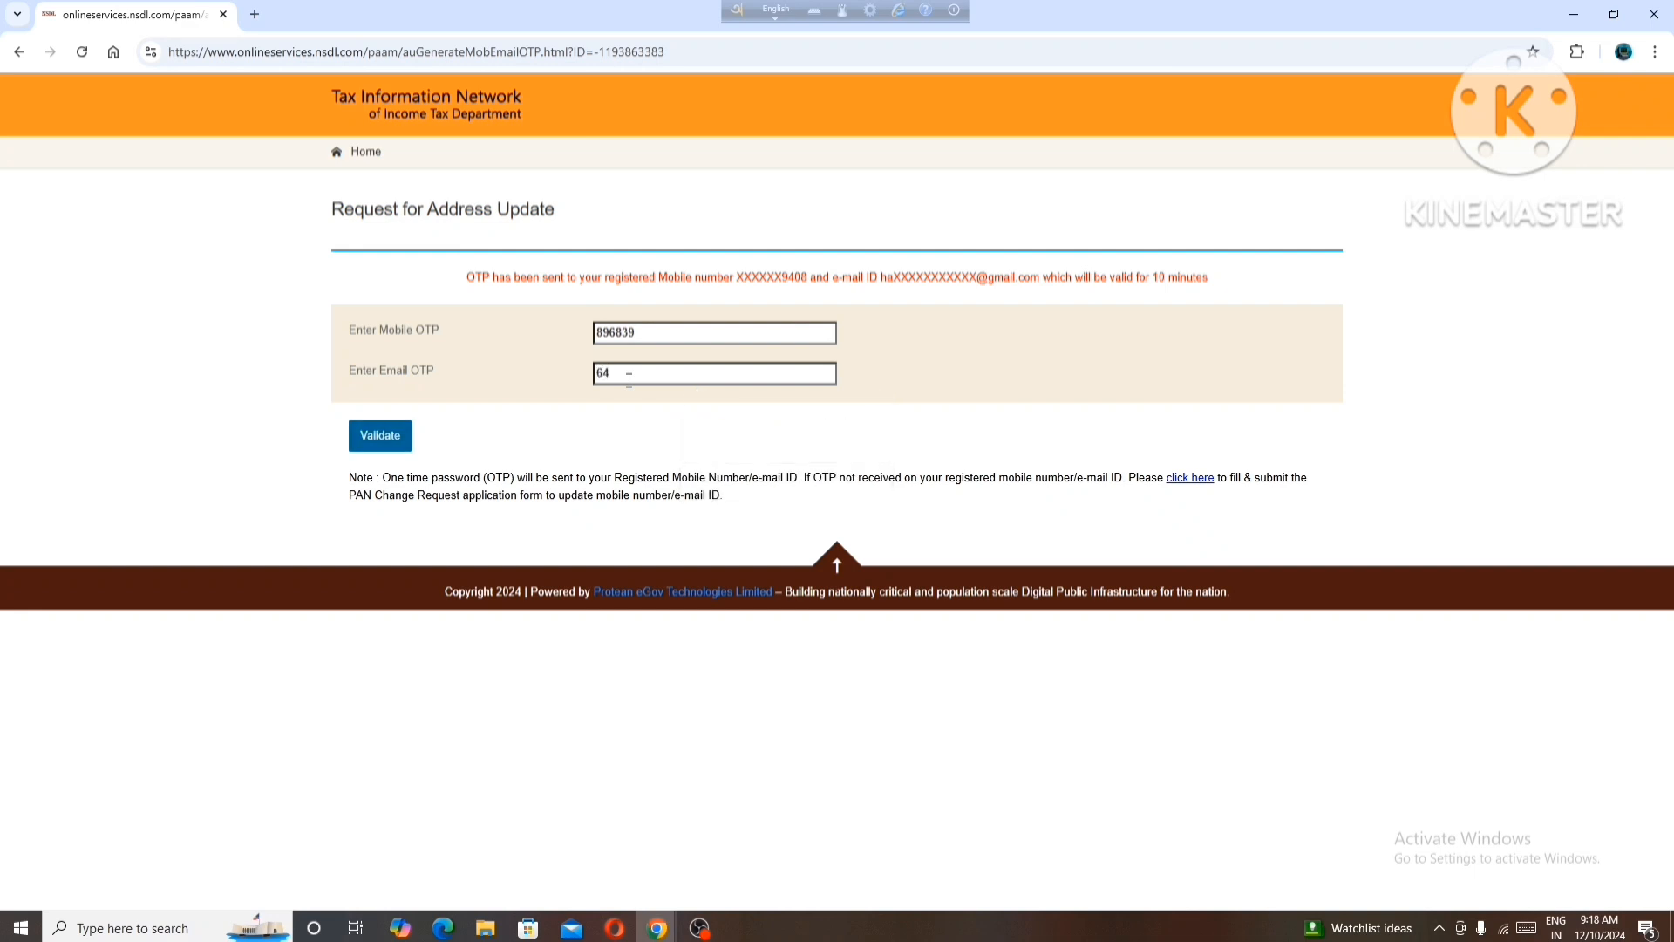
pyautogui.click(381, 448)
# Review the pre-filled Address as per Aadhaar fields and verify them.
pyautogui.scroll(-2, 427, 519)
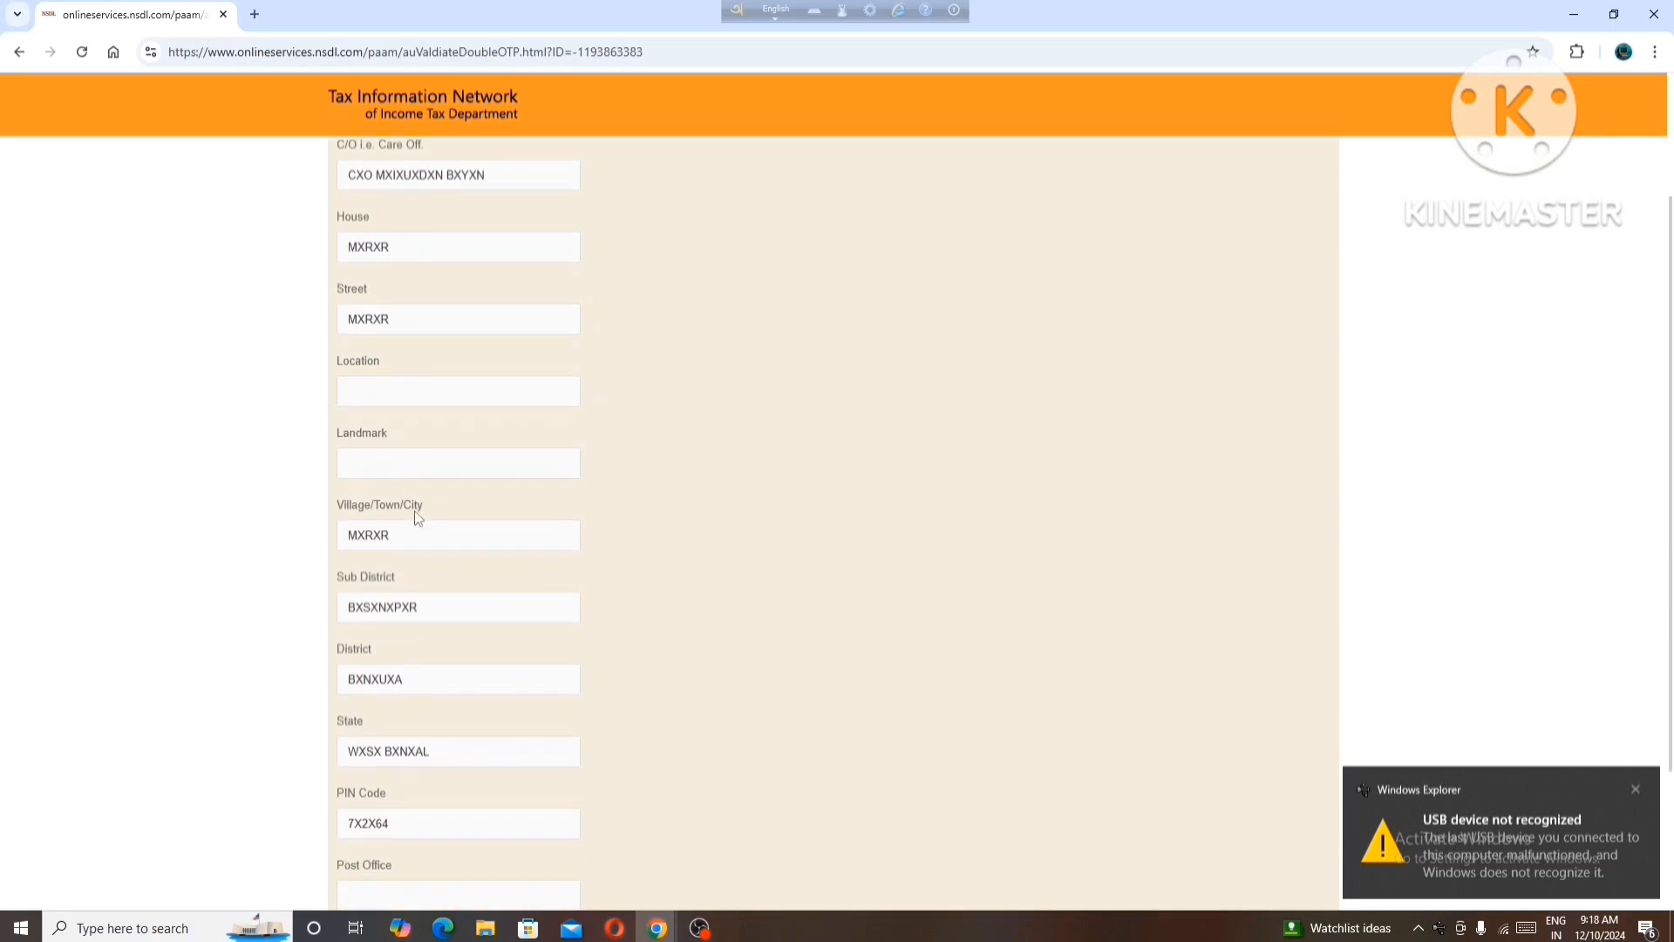
pyautogui.scroll(-1, 423, 591)
pyautogui.scroll(-1, 468, 631)
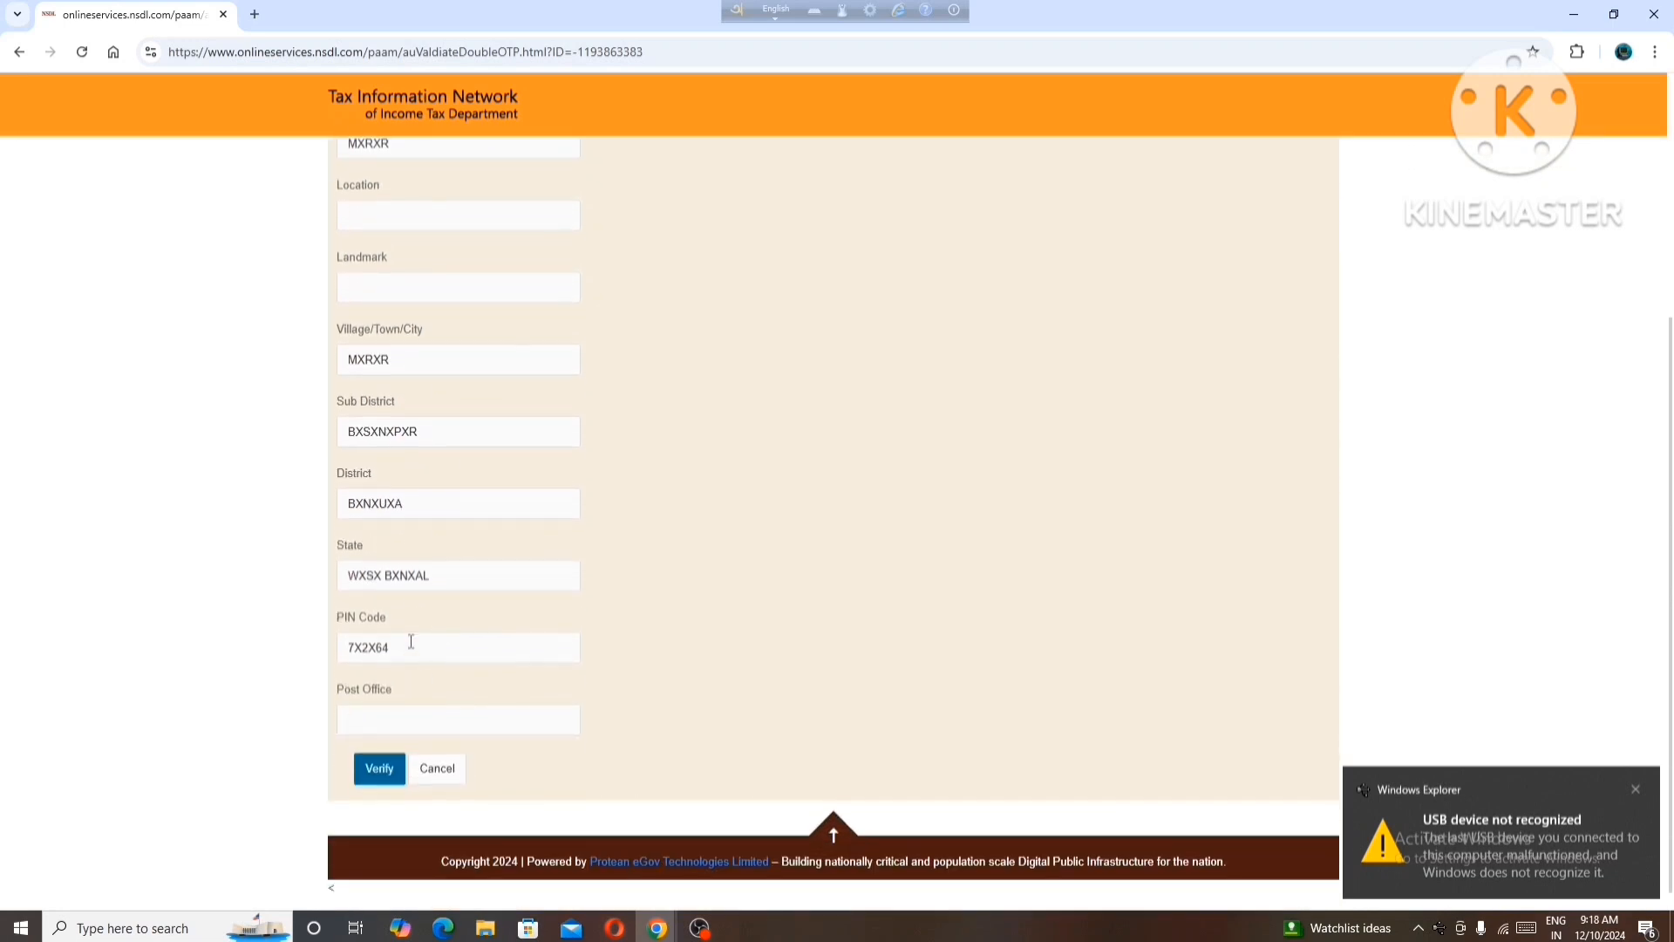
pyautogui.scroll(3, 411, 642)
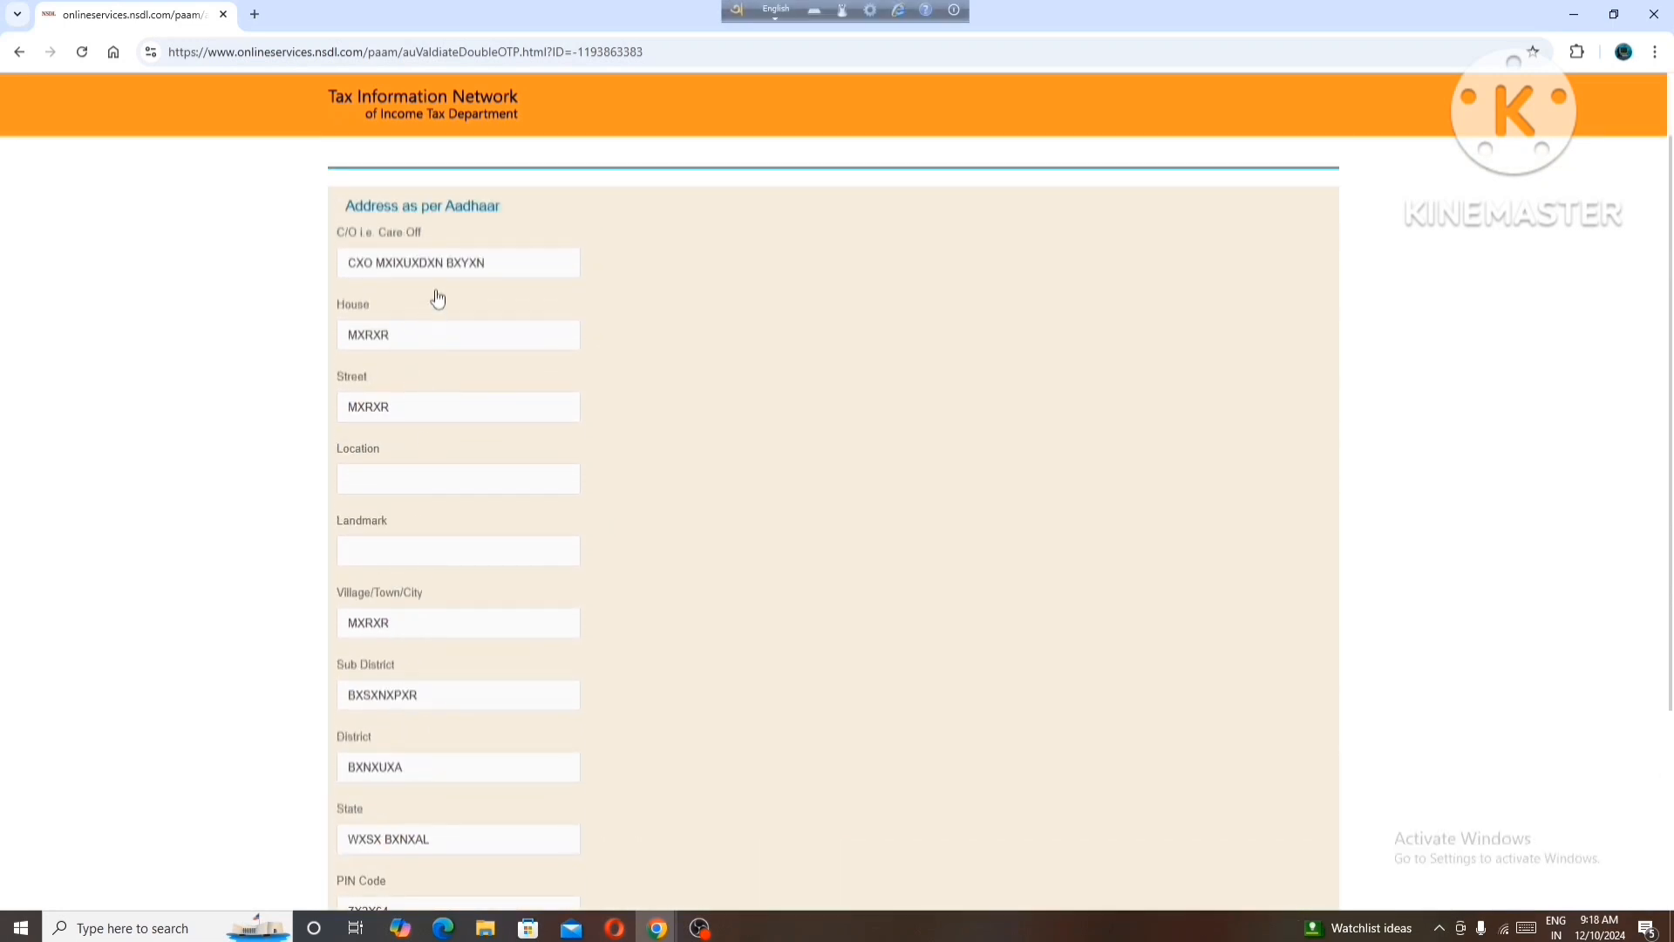
pyautogui.scroll(-3, 418, 418)
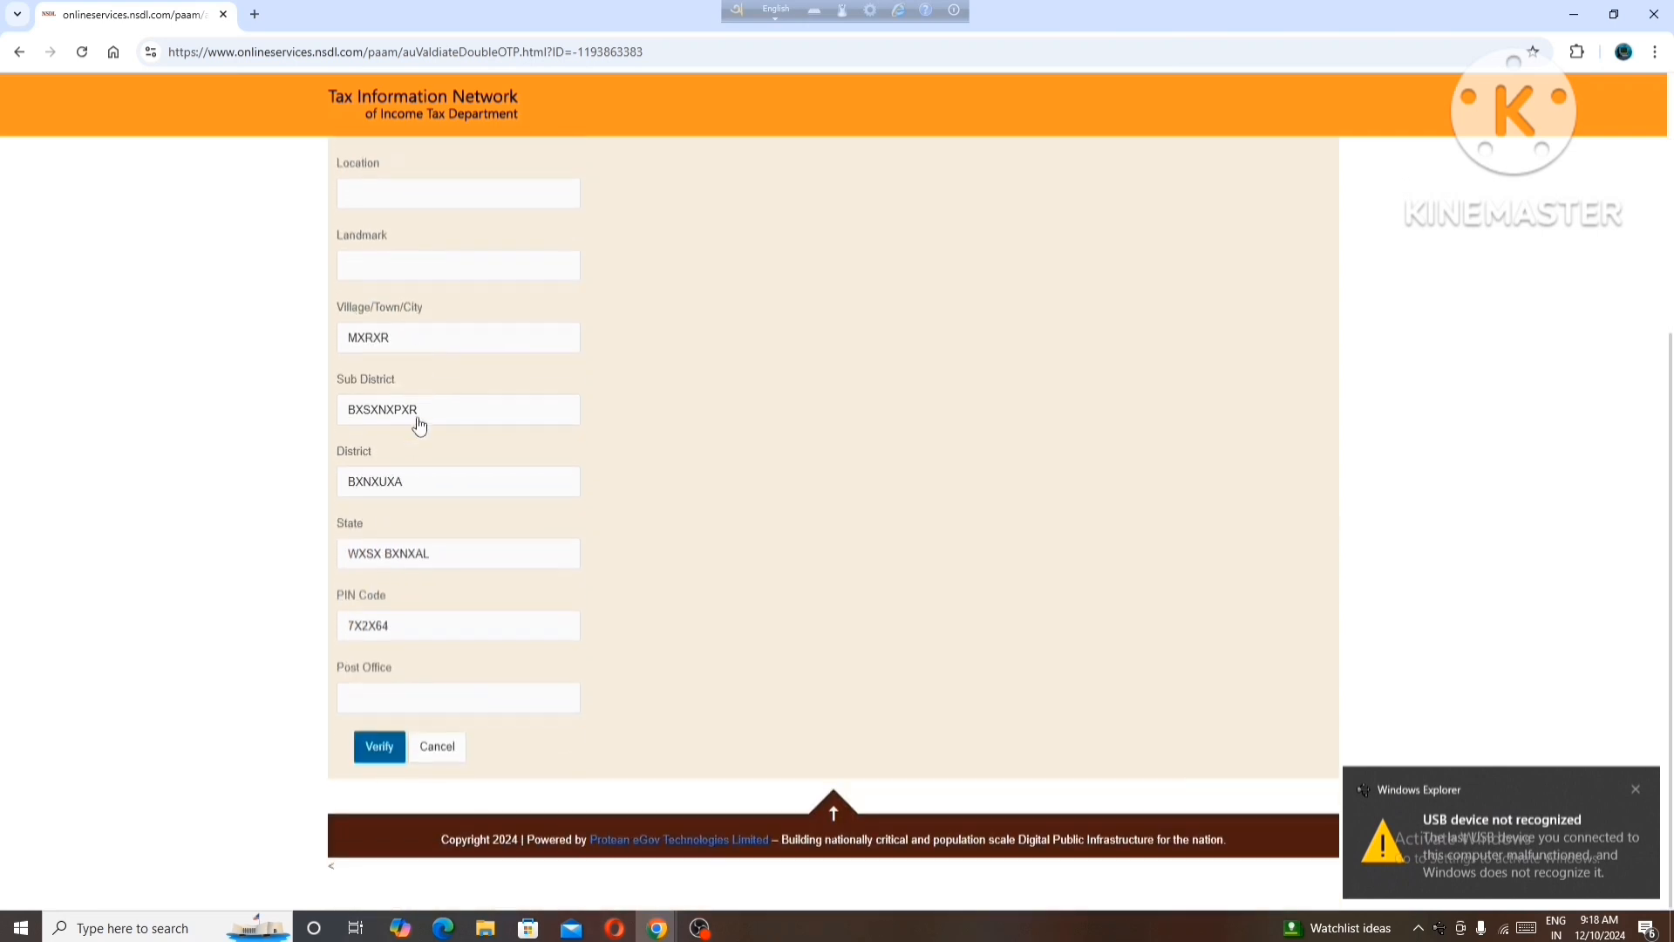
pyautogui.scroll(2, 418, 419)
pyautogui.scroll(2, 418, 416)
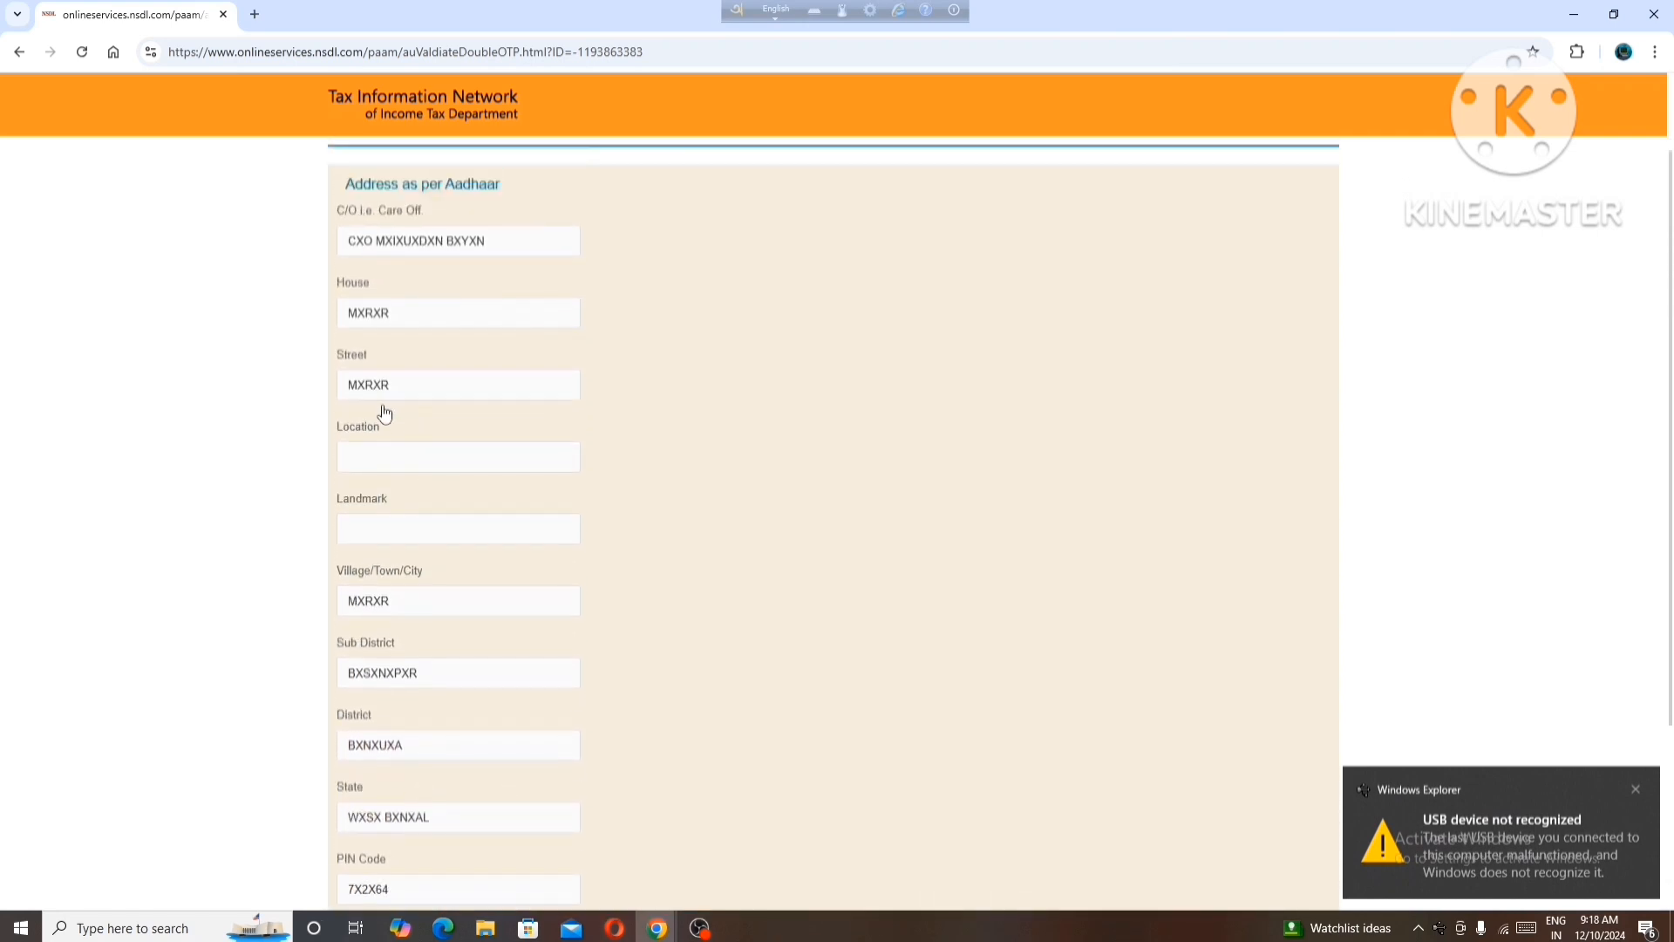
pyautogui.scroll(-3, 400, 474)
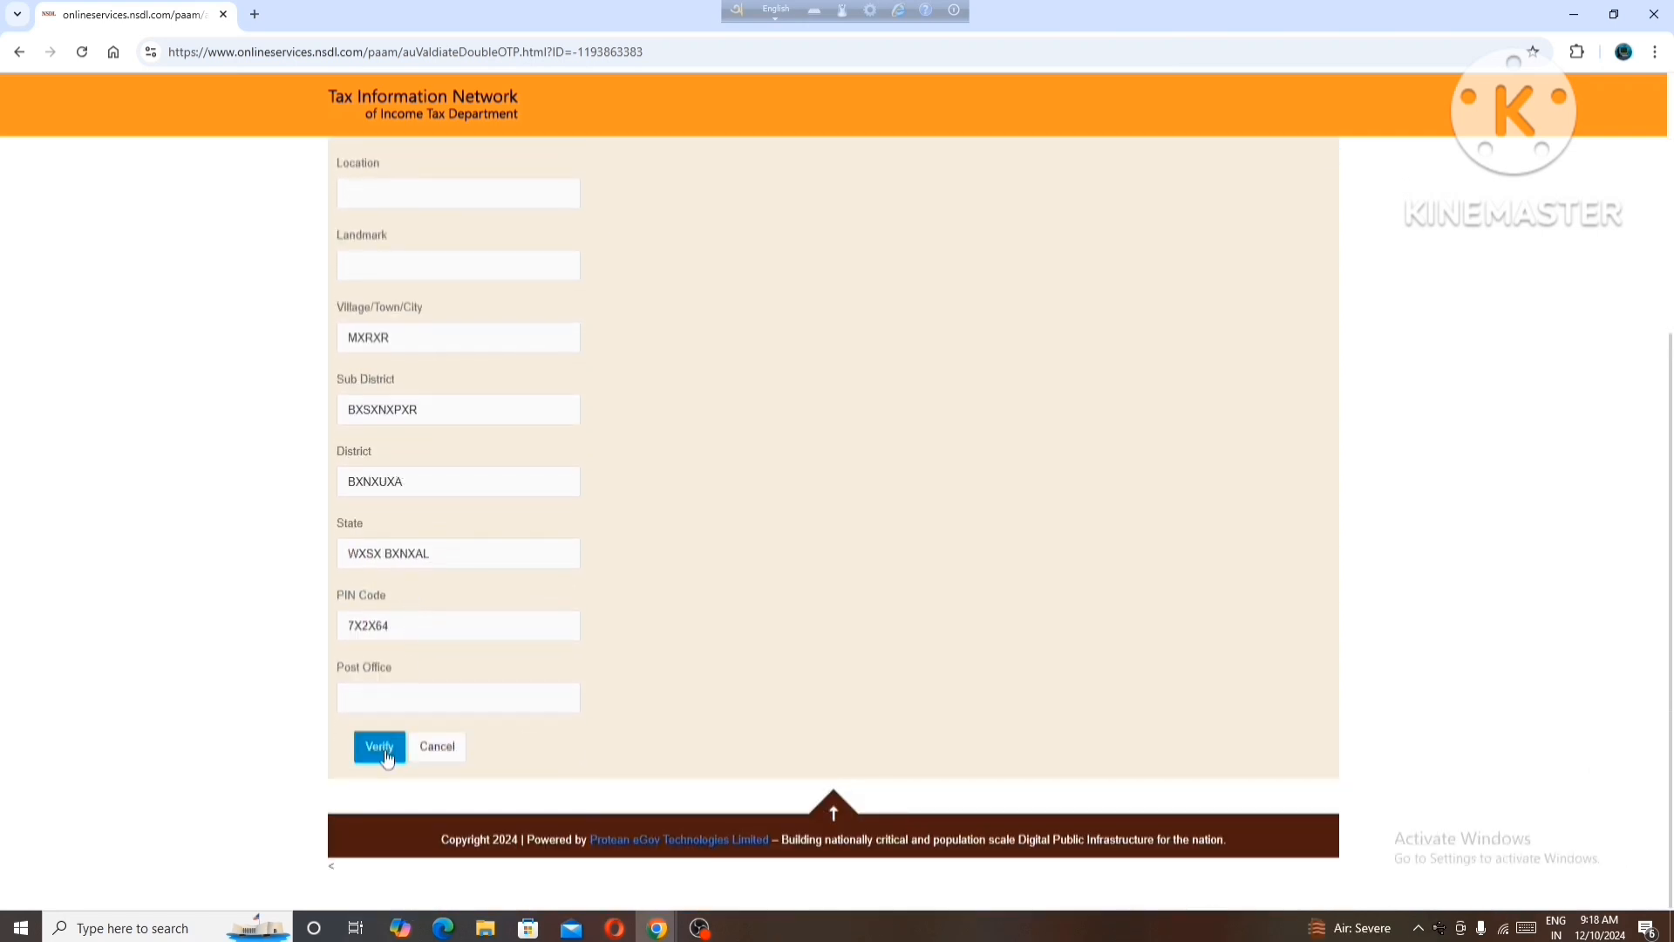
pyautogui.click(379, 747)
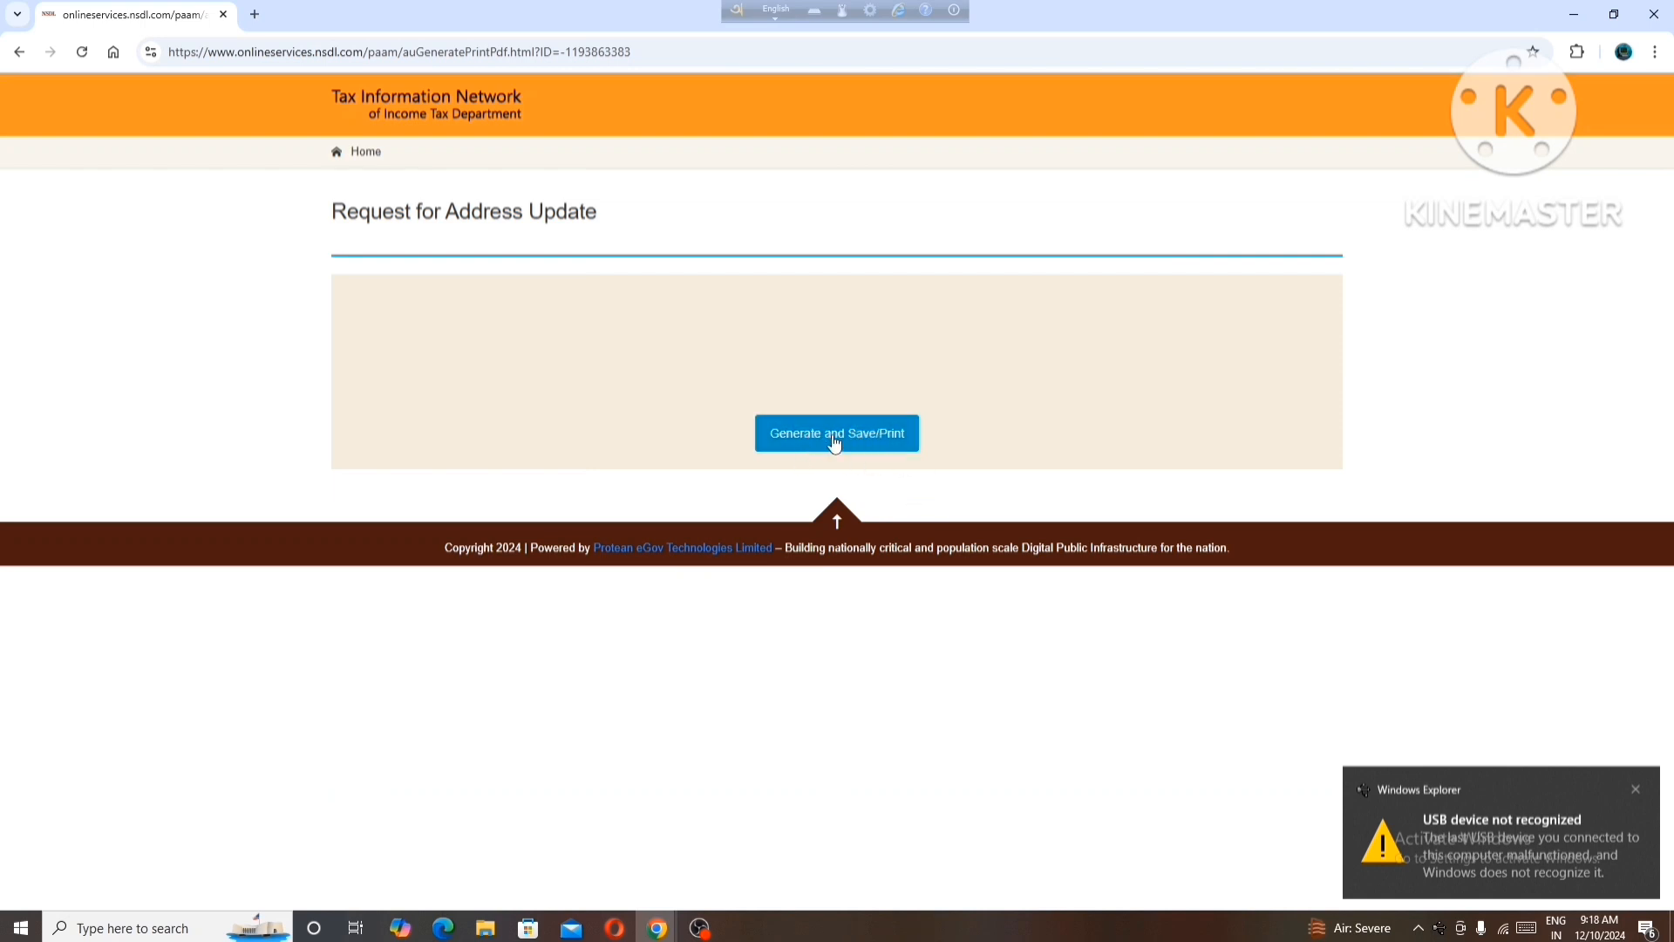
# Generate the acknowledgement receipt PDF and scroll through it, selecting some of its text.
pyautogui.click(834, 443)
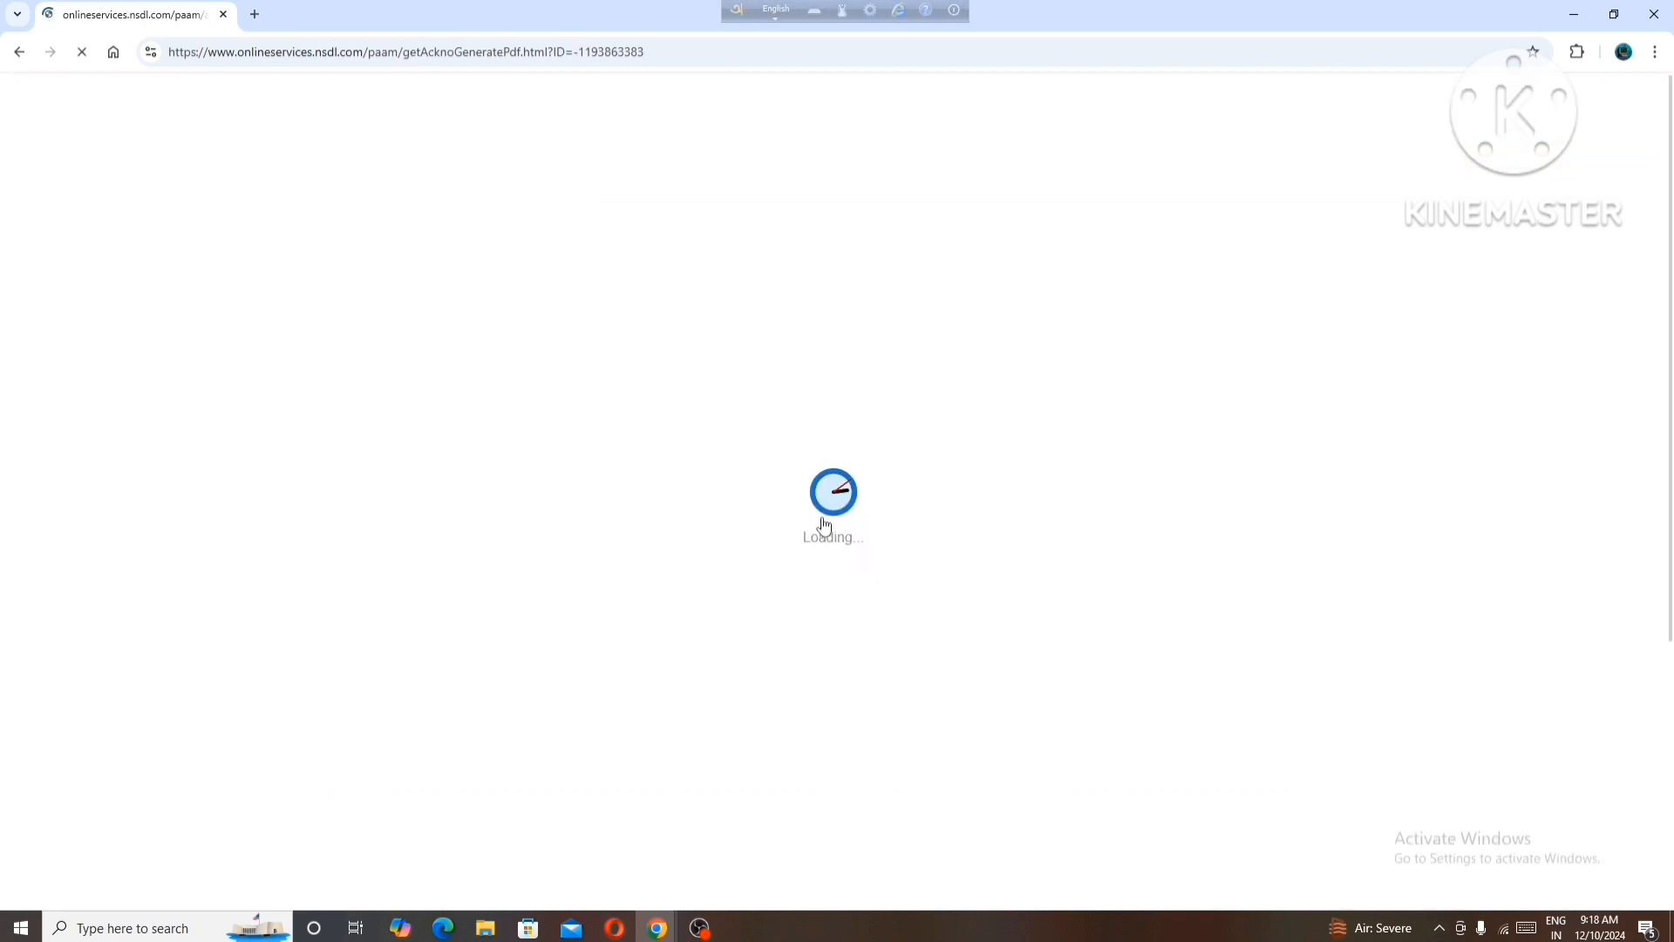
pyautogui.scroll(-3, 1248, 251)
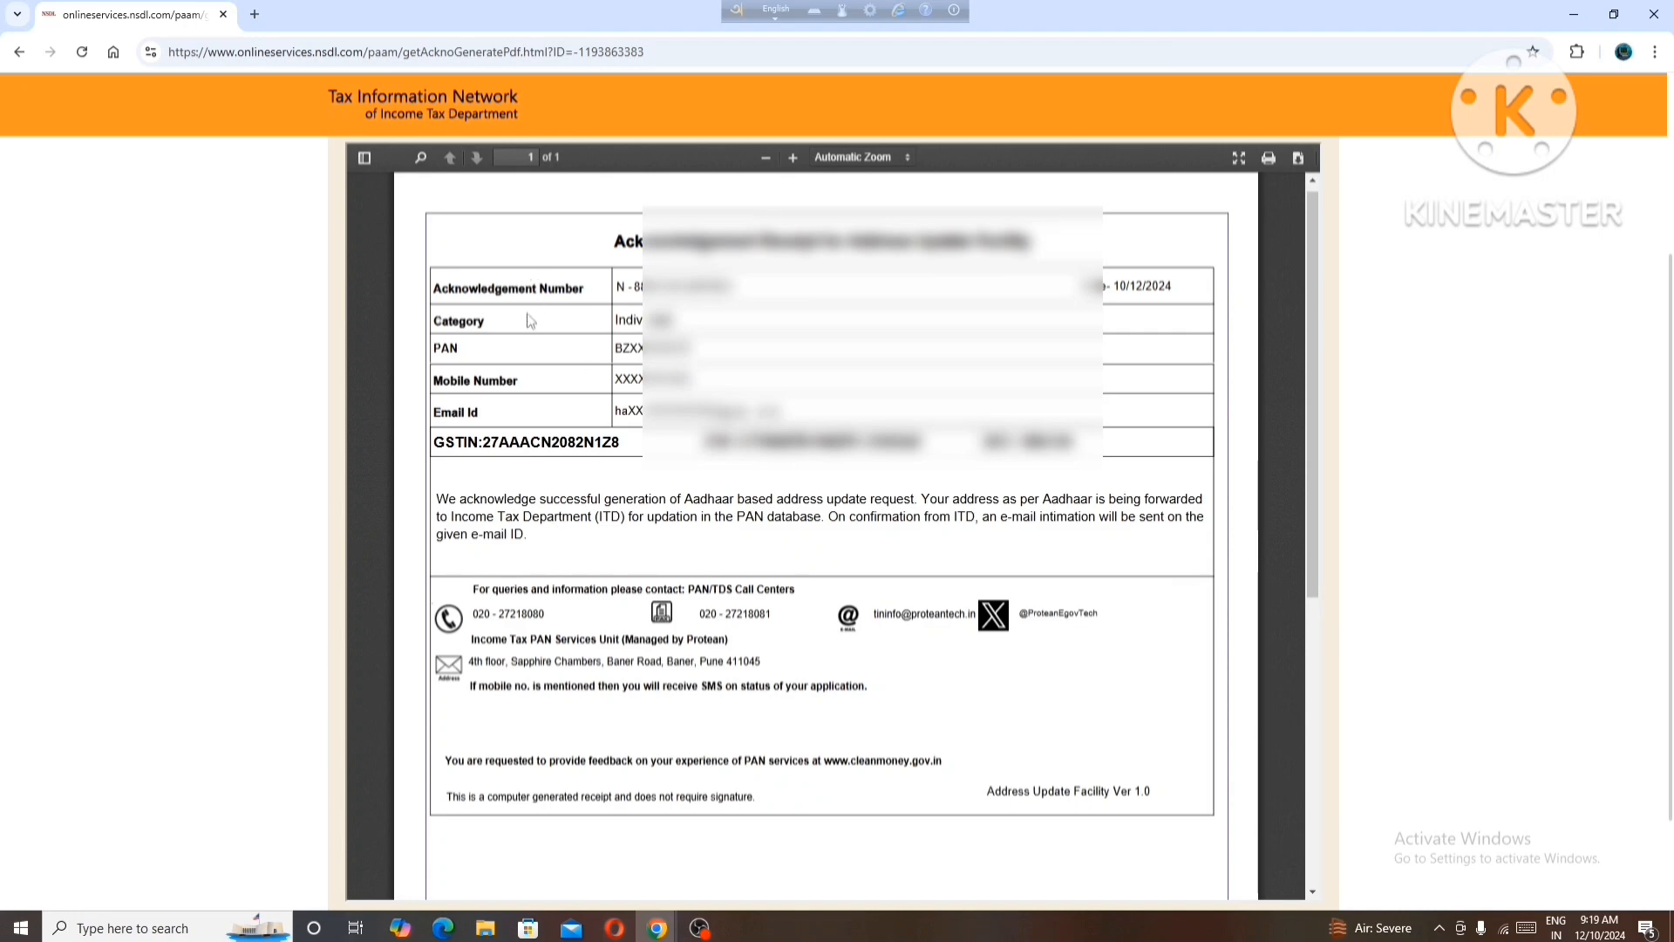
pyautogui.moveTo(617, 413)
pyautogui.mouseDown()
pyautogui.moveTo(783, 413)
pyautogui.moveTo(626, 400)
pyautogui.moveTo(807, 419)
pyautogui.moveTo(615, 383)
pyautogui.mouseUp()
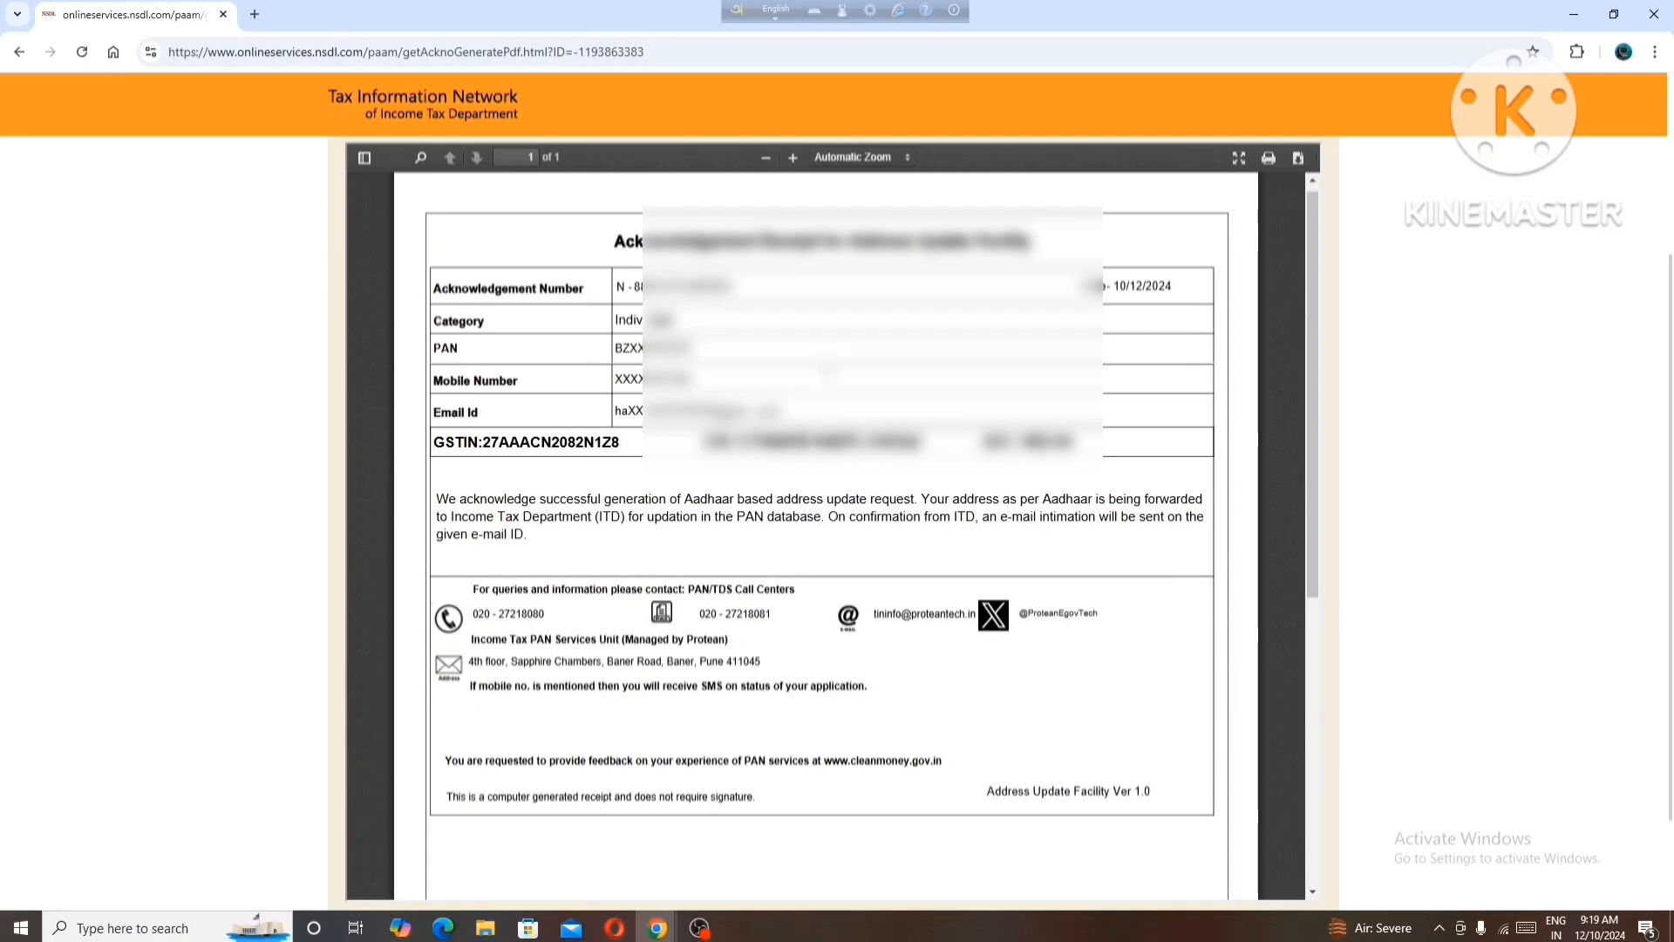